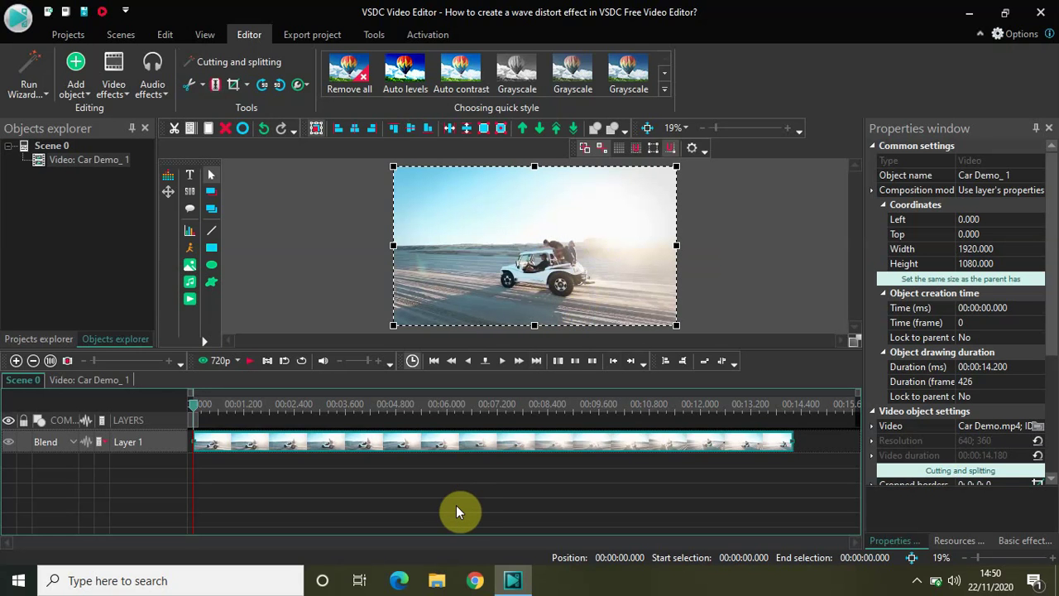
Add a Distort transform effect spanning the Car Demo clip and set its type to Wave.
click(438, 447)
click(114, 89)
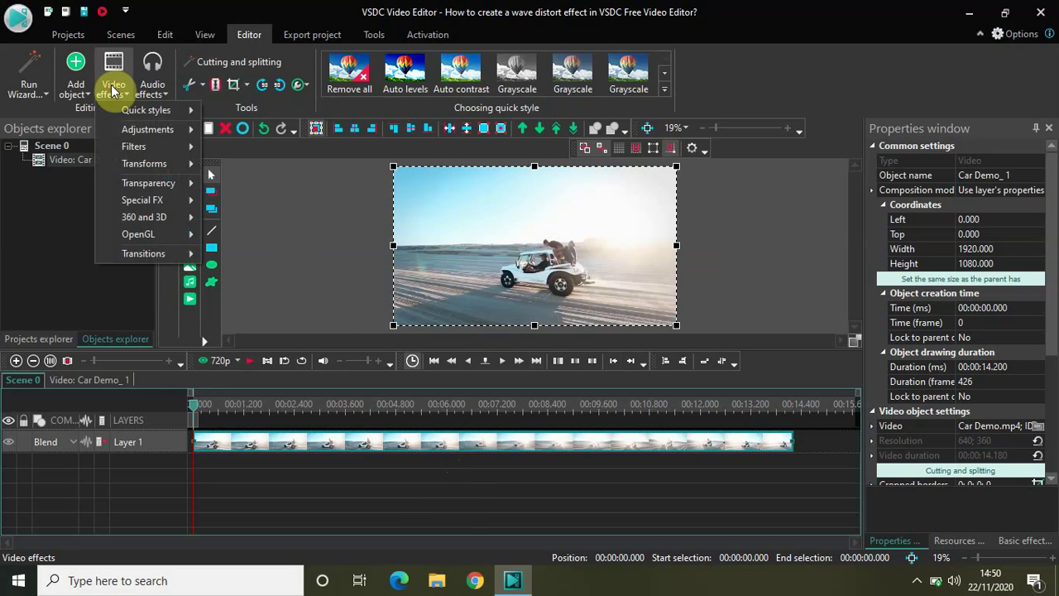
mouse_move(202, 163)
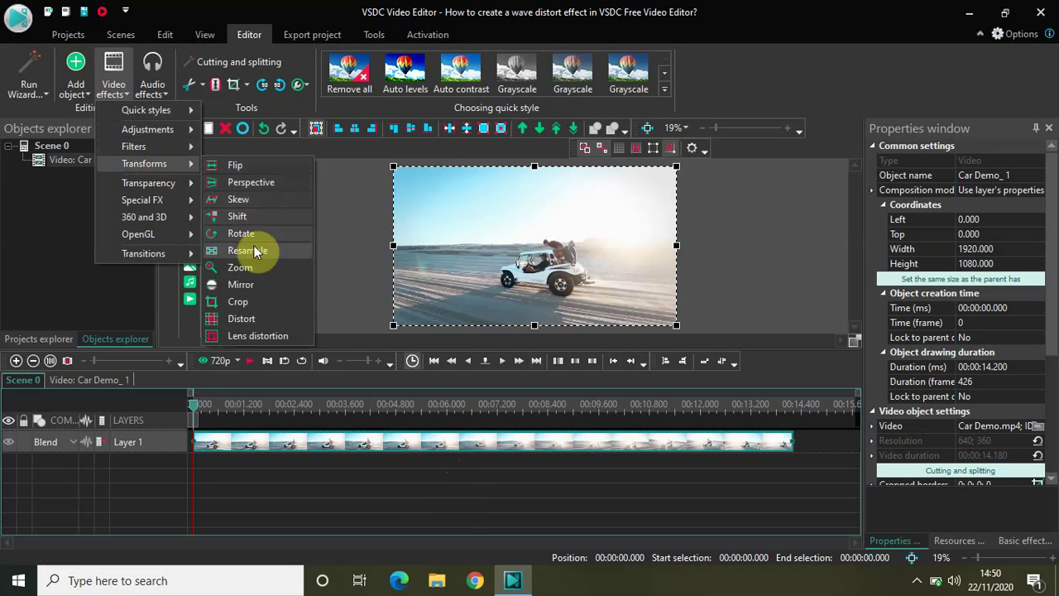
click(260, 315)
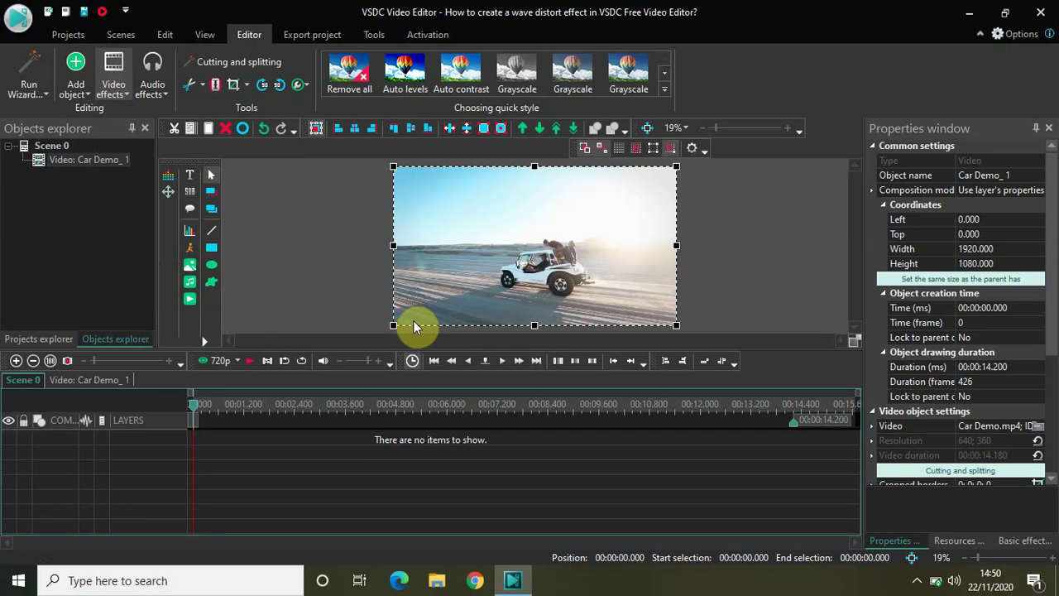
click(667, 365)
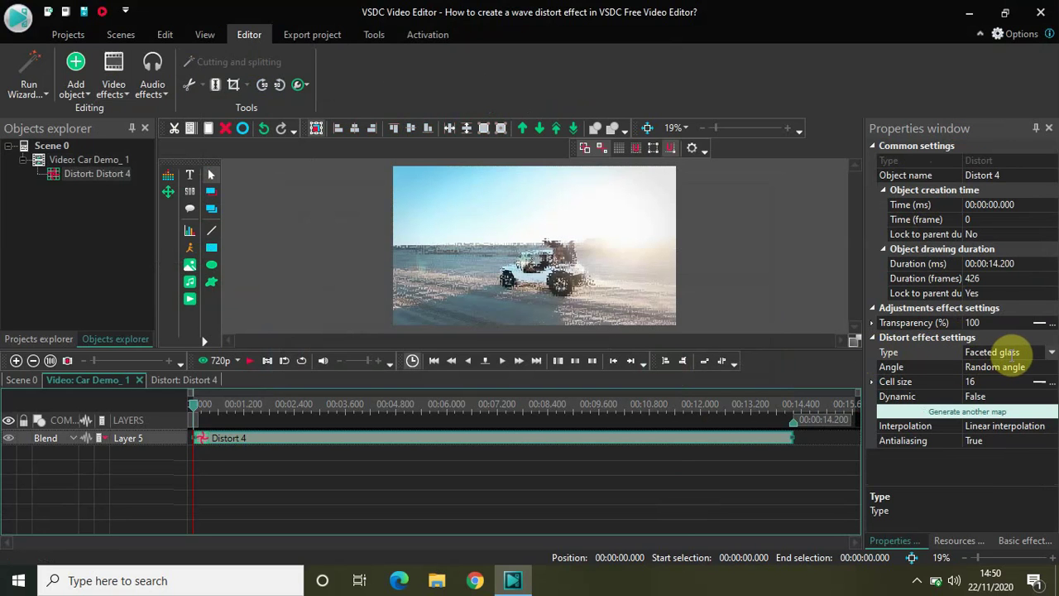
click(1051, 354)
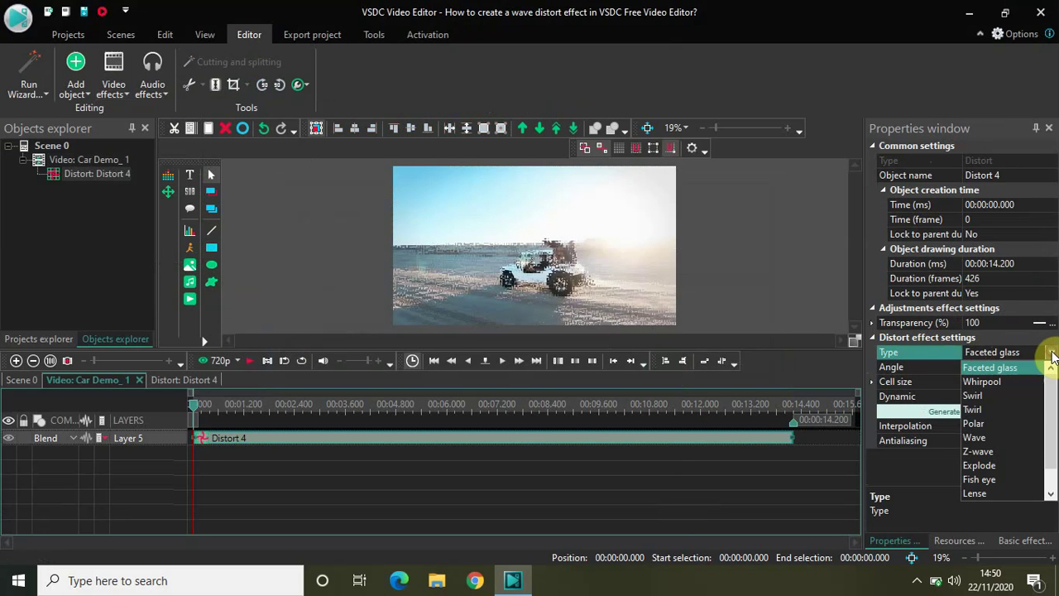
click(985, 438)
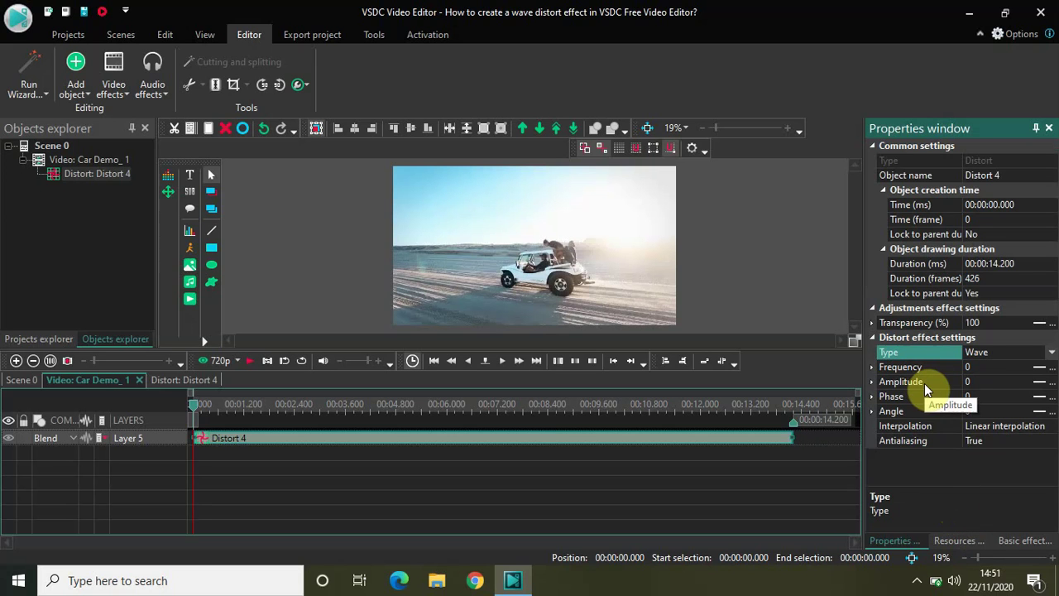
Set the wave Frequency to 10 and Amplitude to 10.
click(979, 367)
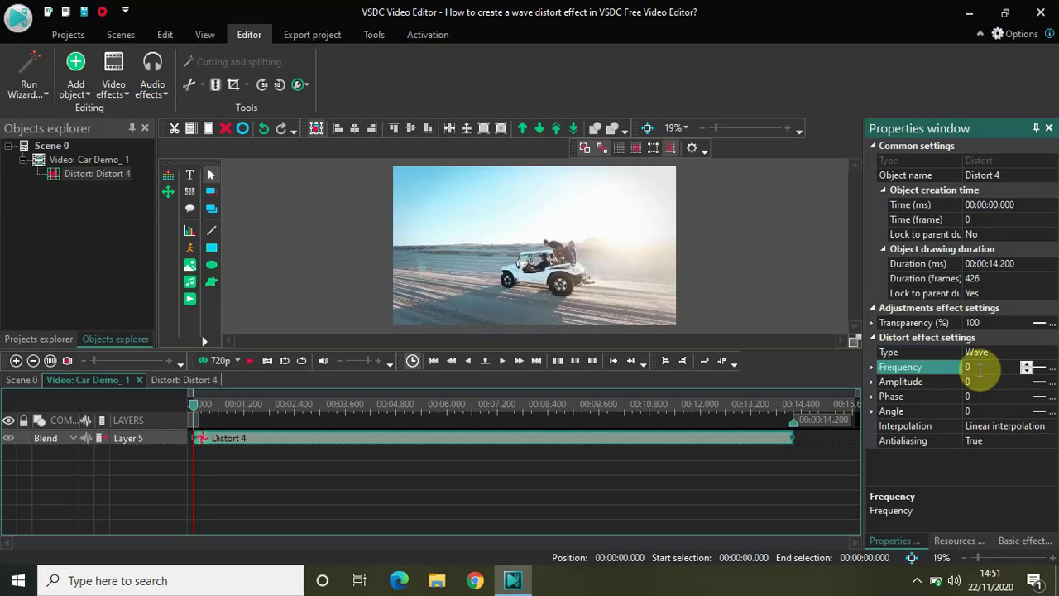
text(10)
click(973, 380)
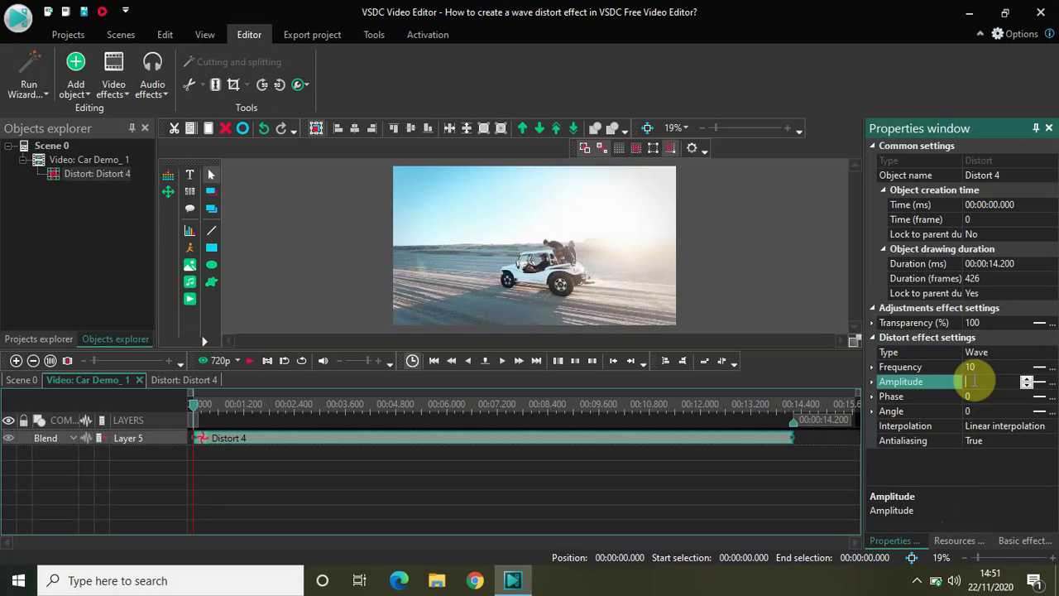
text(10)
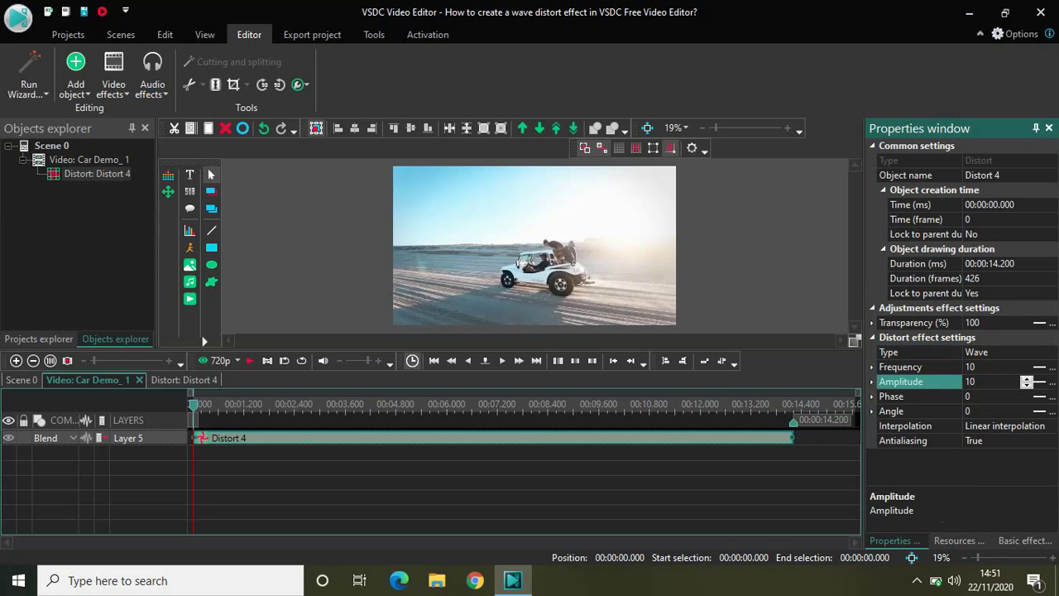
key(Return)
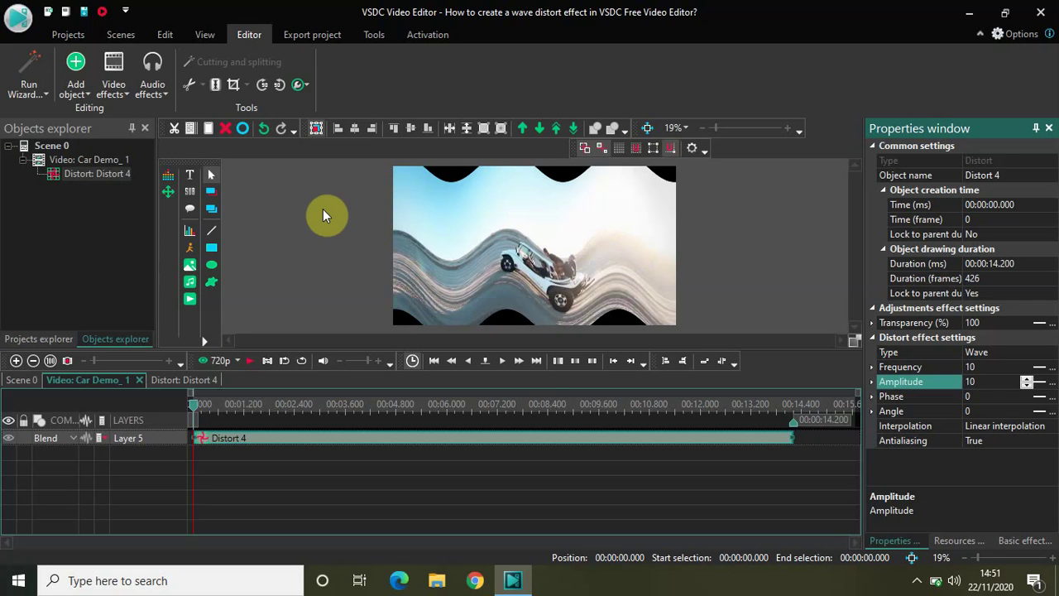
Preview the video, then shorten Distort 4 to 6.533 s and move it to start at 3.166 s.
key(space)
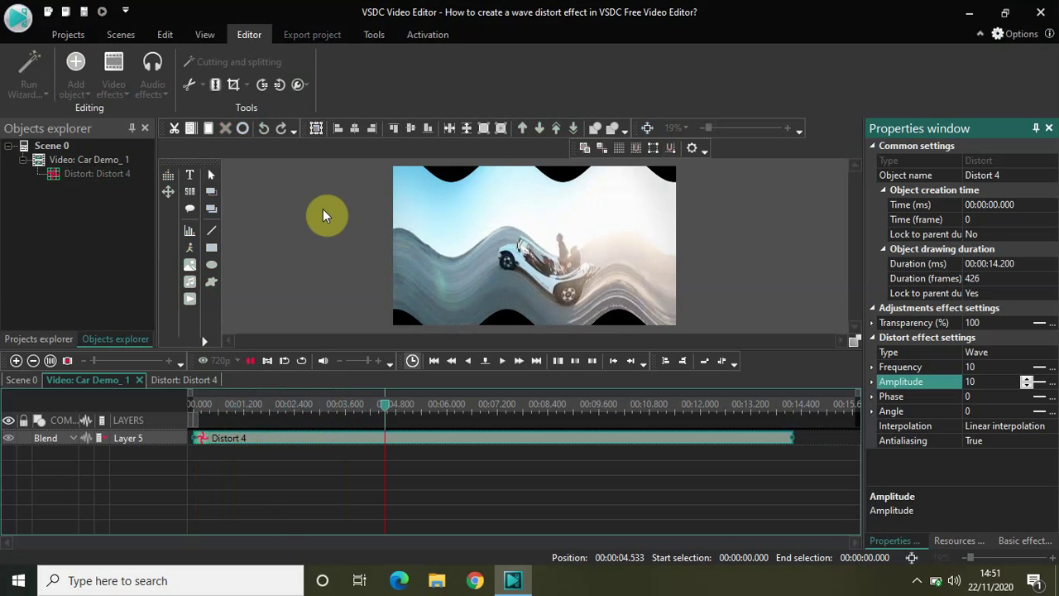
key(space)
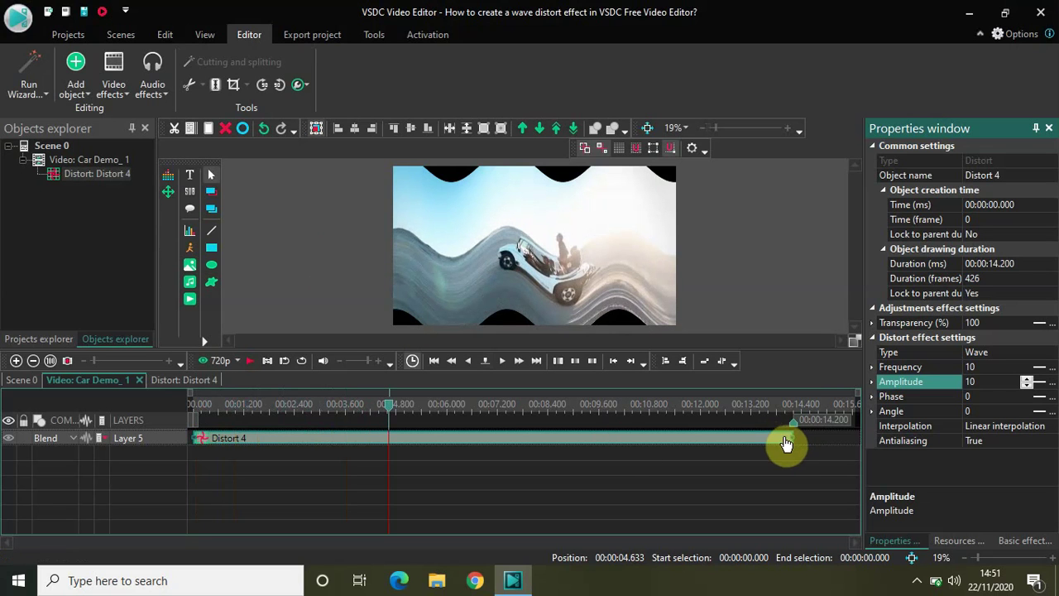
drag(792, 437, 467, 465)
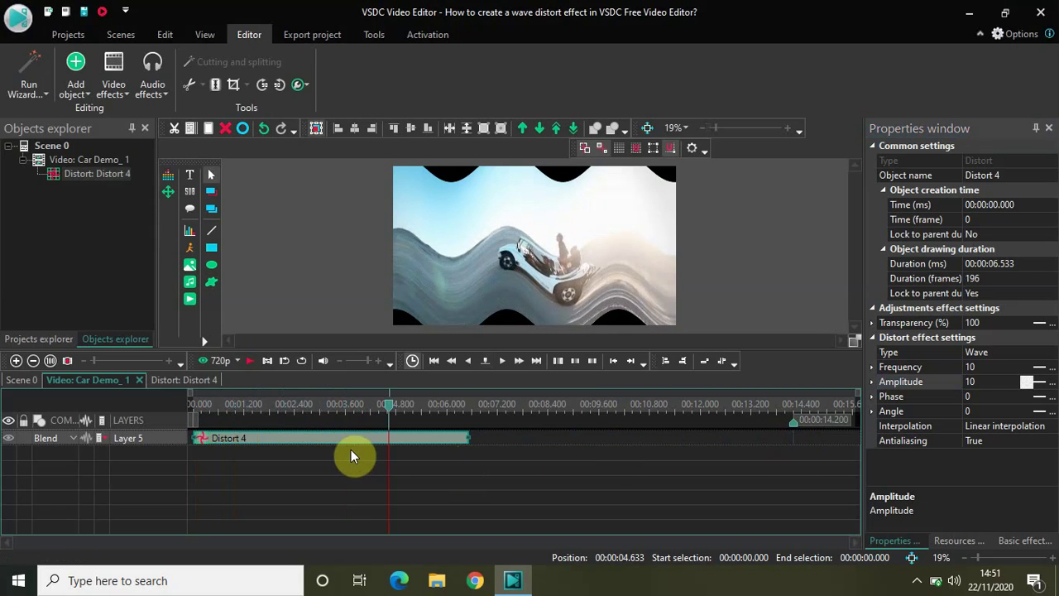
drag(348, 444, 482, 440)
Play the video from the start to check normal footage before the waves.
drag(390, 412, 198, 416)
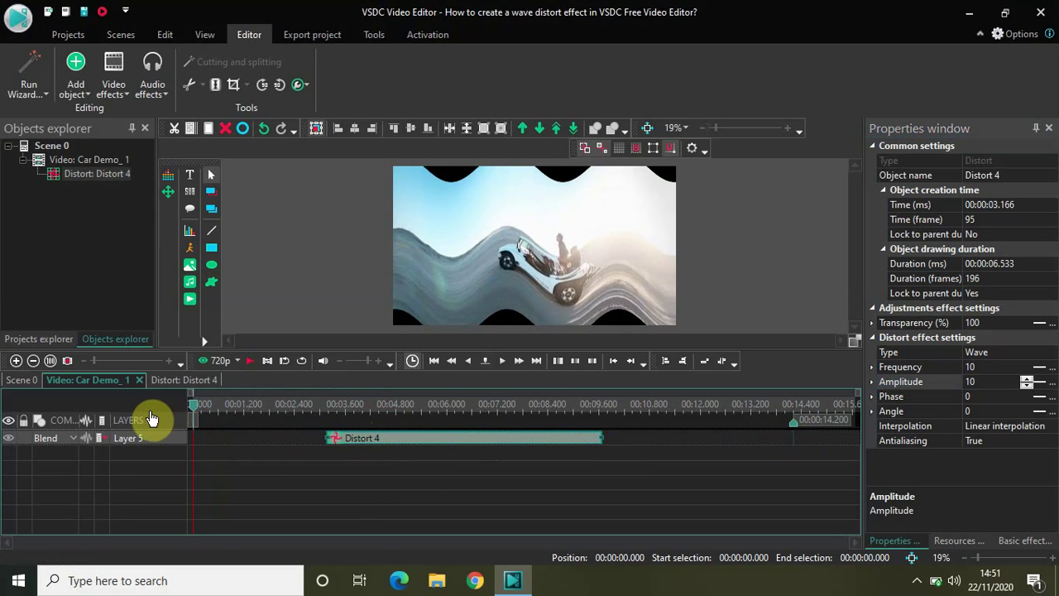
key(space)
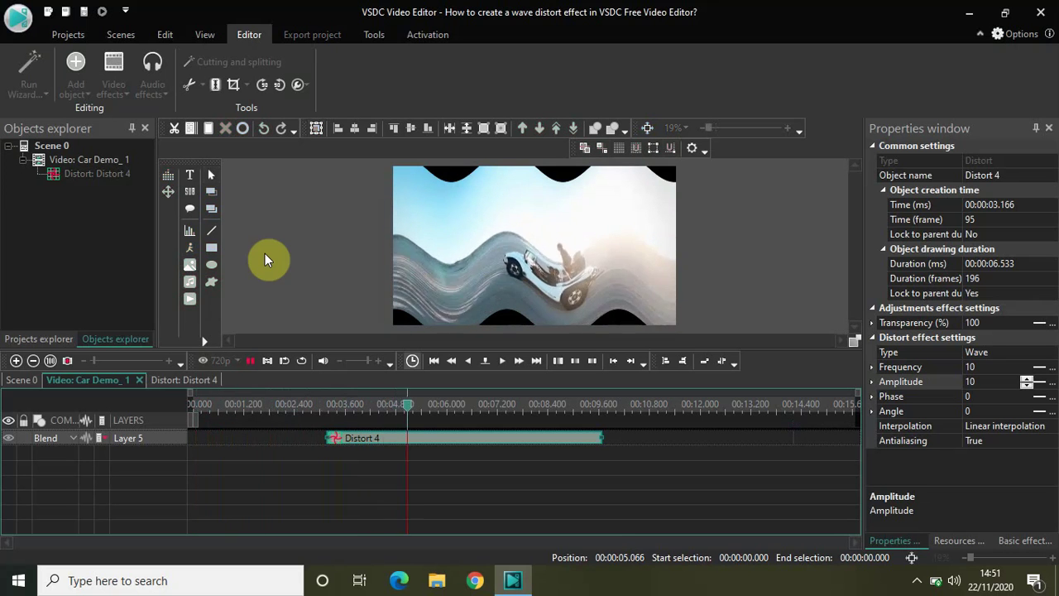
key(space)
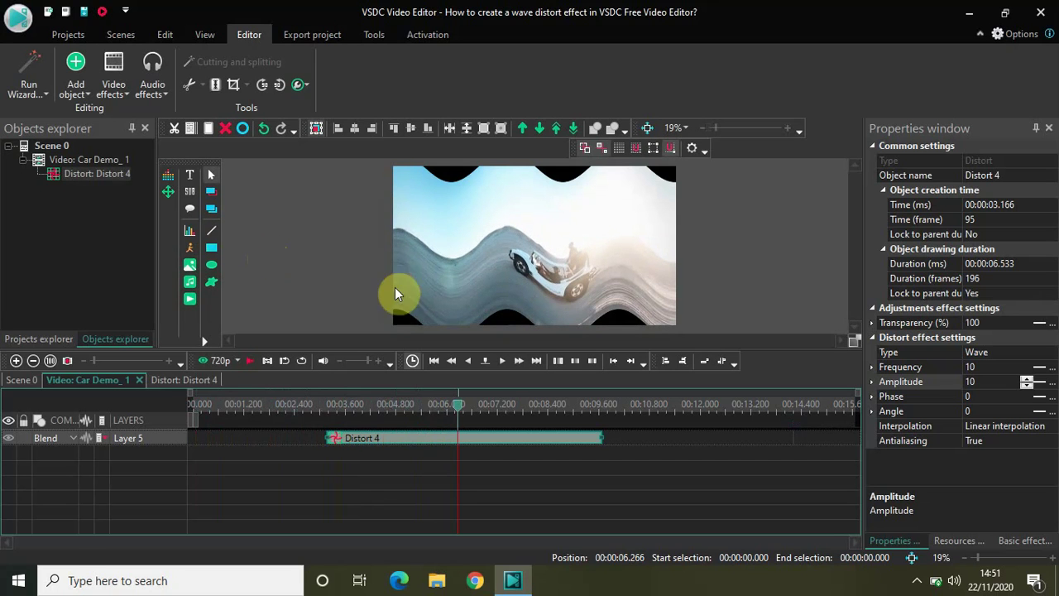
Change the wave Frequency and Amplitude to 20 each.
click(986, 367)
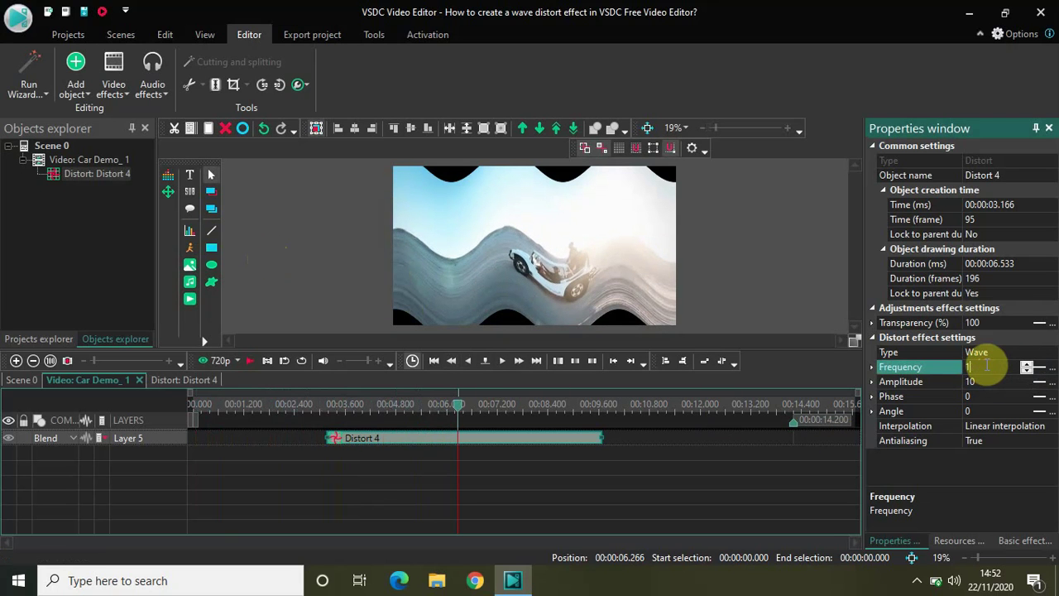
text(20)
key(Return)
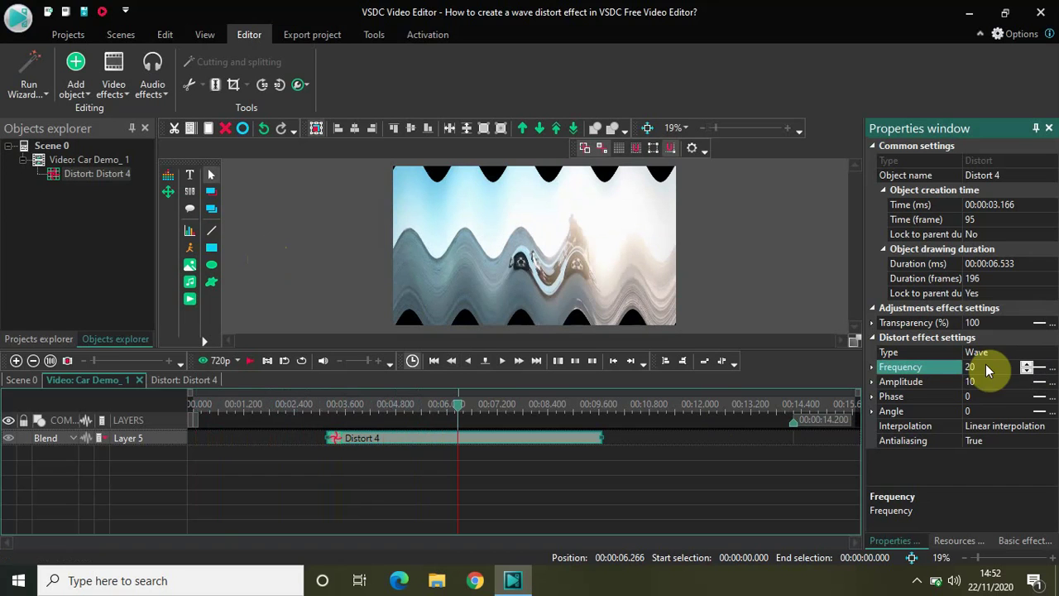
click(987, 382)
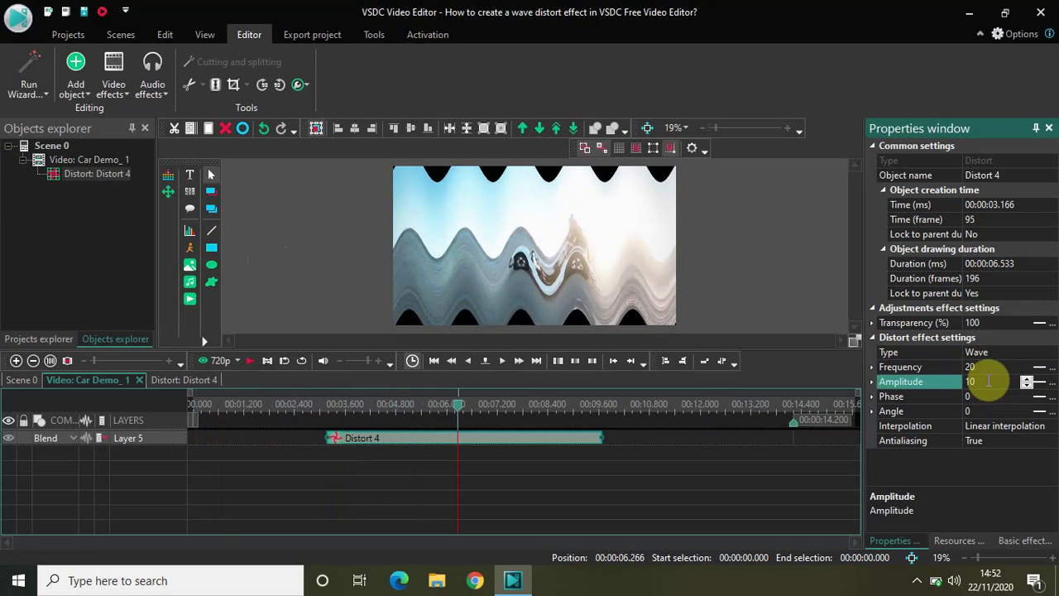
key(BackSpace)
key(BackSpace)
text(20)
key(Return)
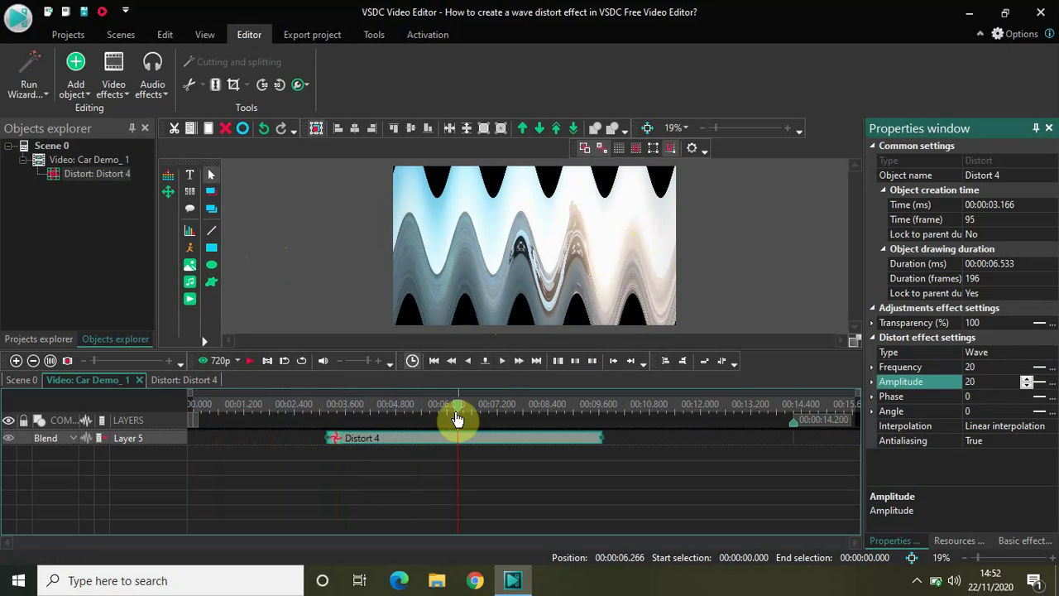
Play the preview from about 1.9 seconds to see the taller waves.
drag(457, 407, 436, 407)
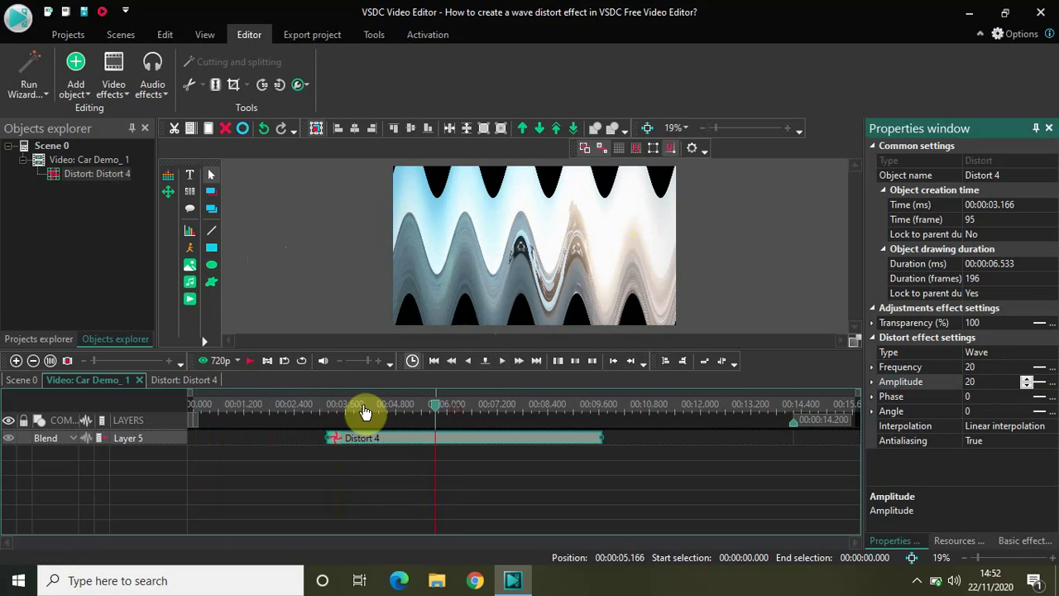
click(277, 412)
key(space)
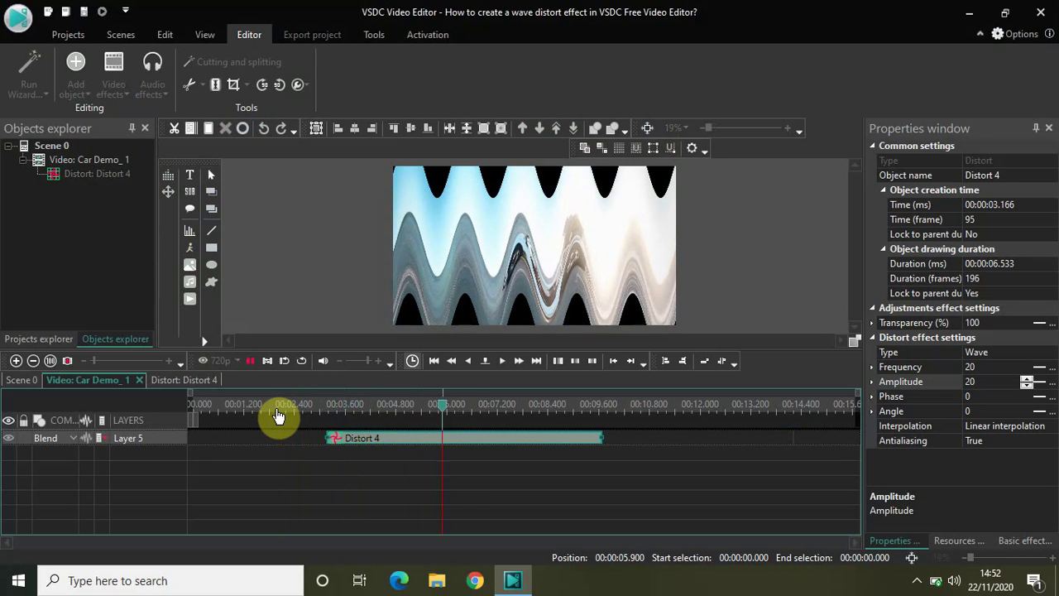
Stop playback and make Frequency and Amplitude vary linearly over the effect clip.
key(space)
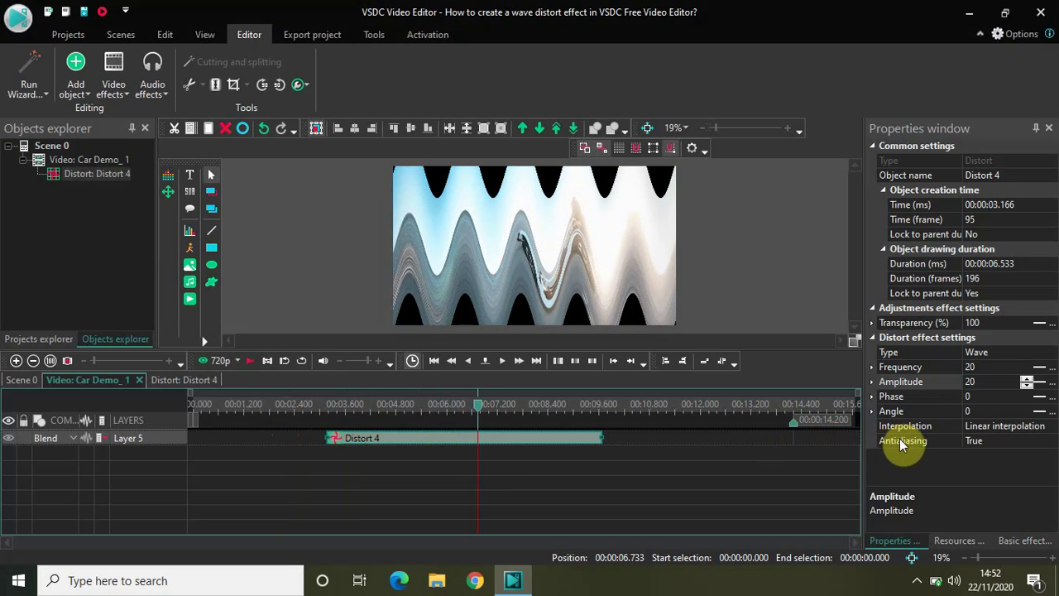
click(1040, 368)
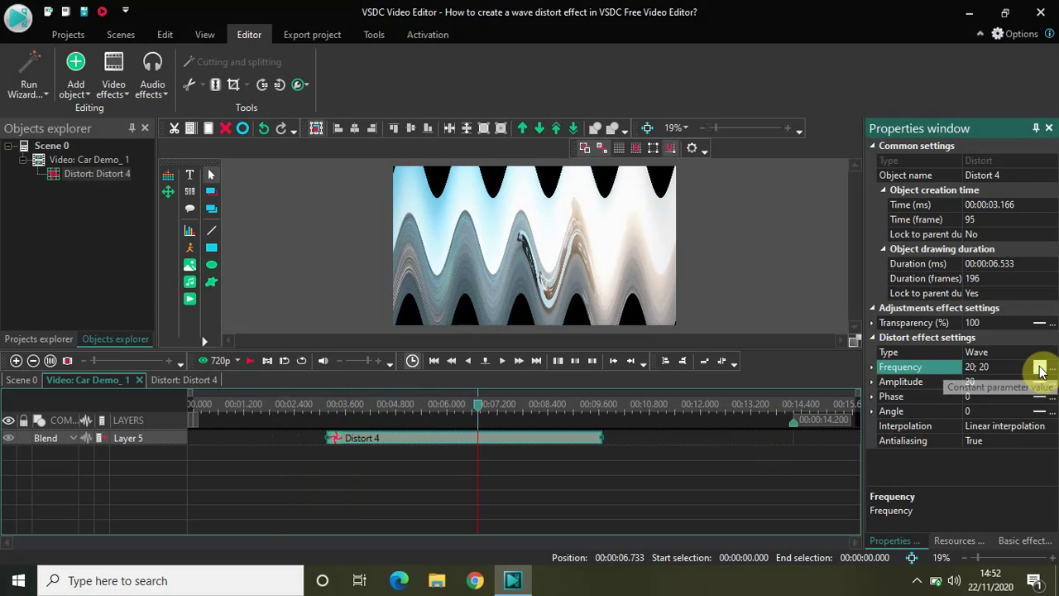
click(1040, 385)
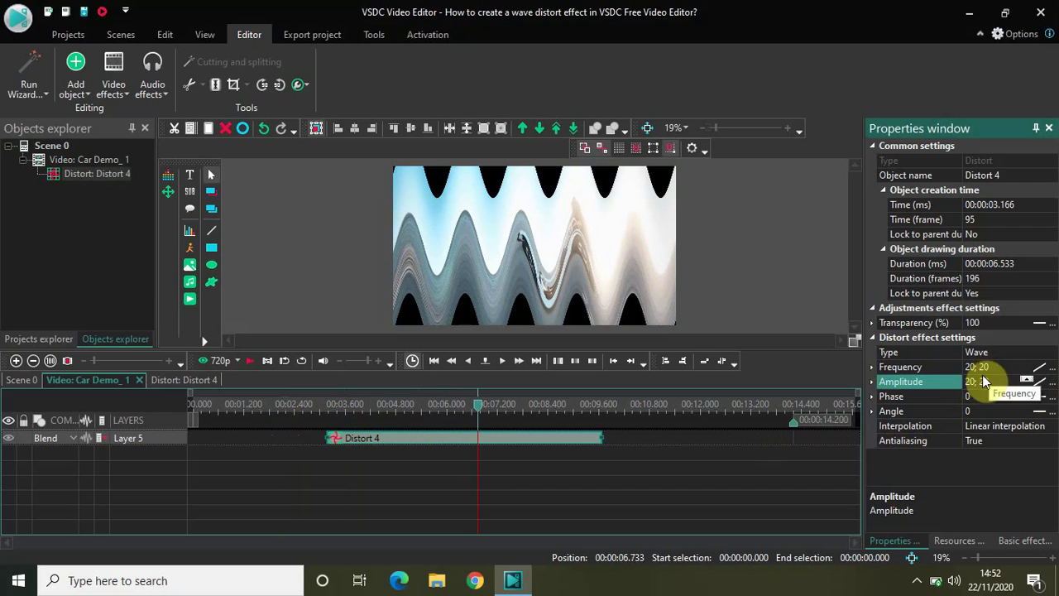
Edit both Frequency and Amplitude to 0; 20 and return the playhead to the start.
click(977, 367)
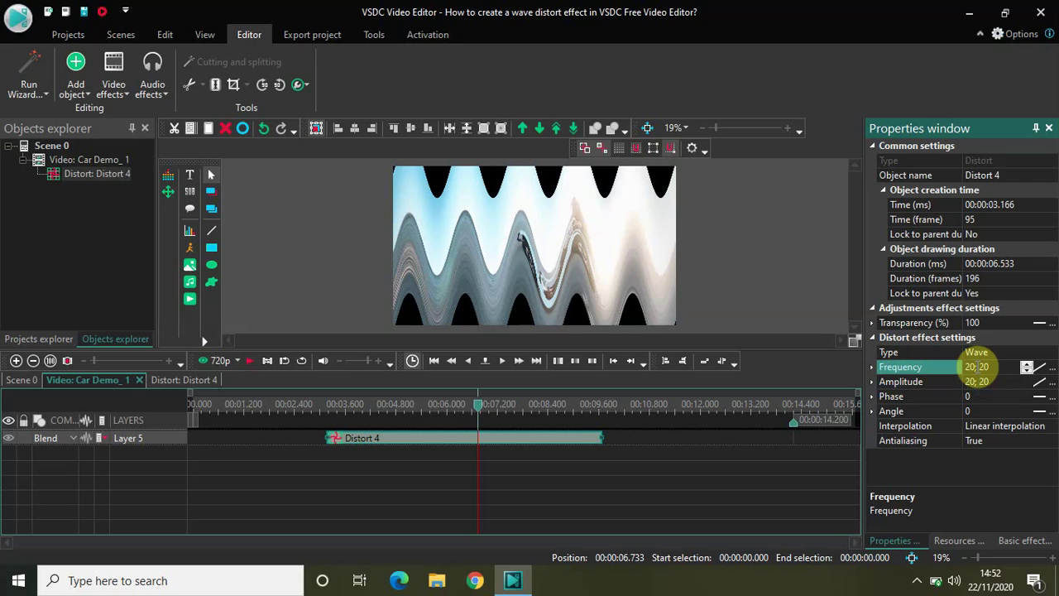
double_click(972, 366)
text(0)
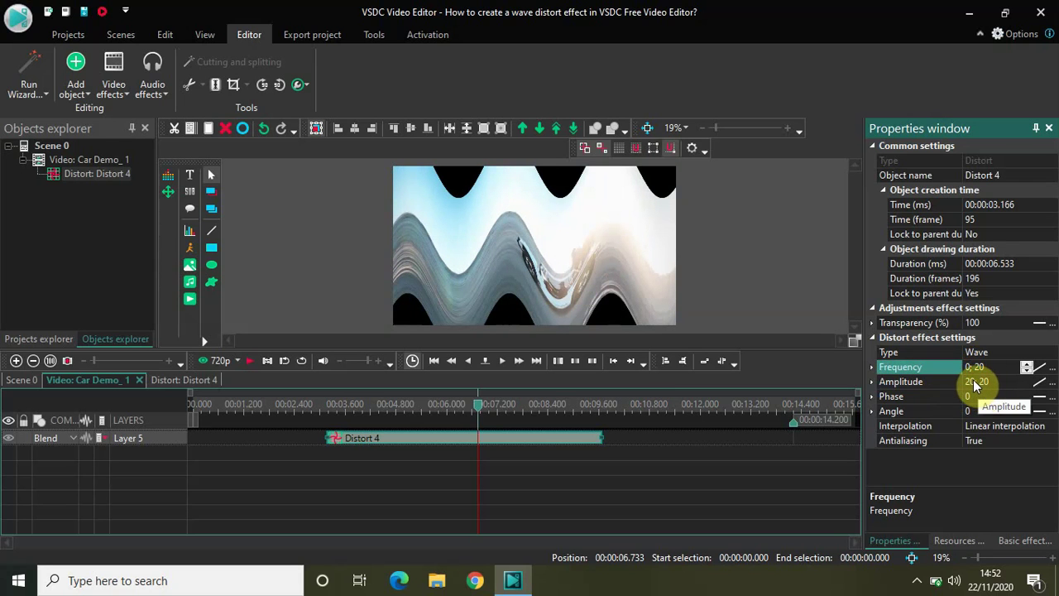
click(974, 379)
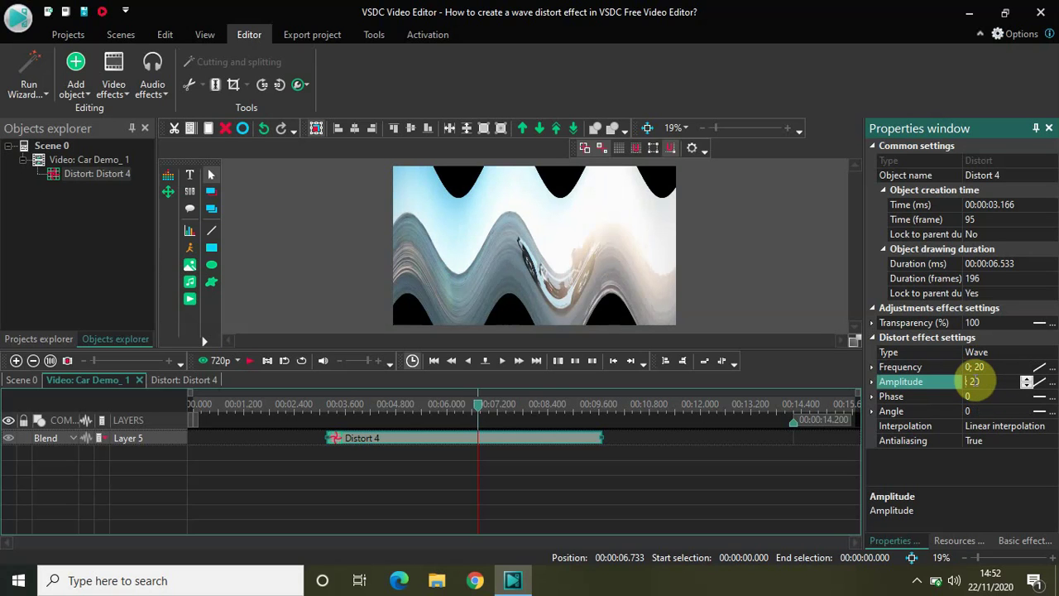
text(0;)
key(Return)
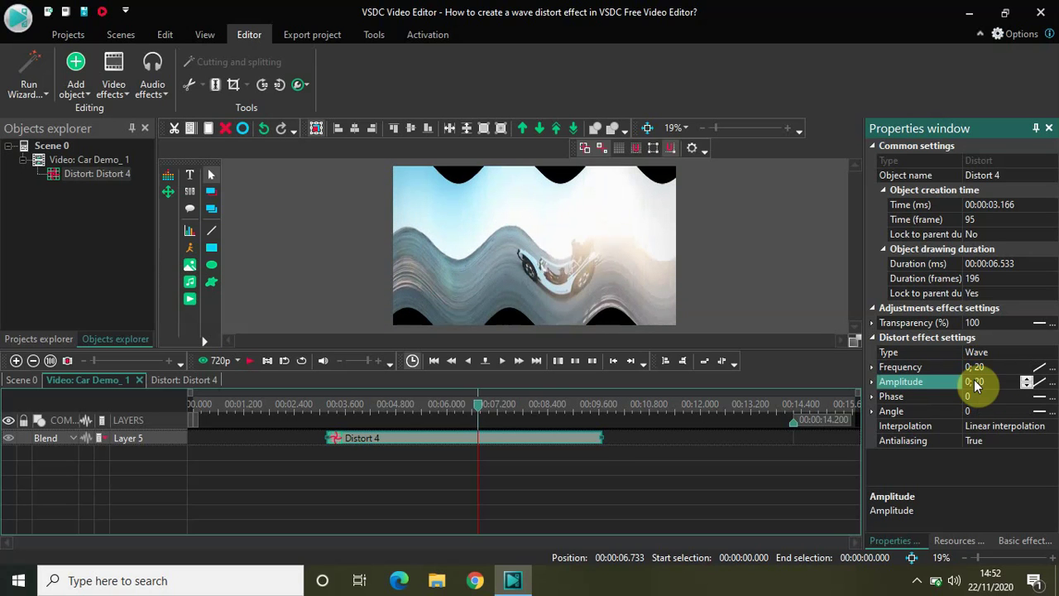
drag(479, 414, 129, 416)
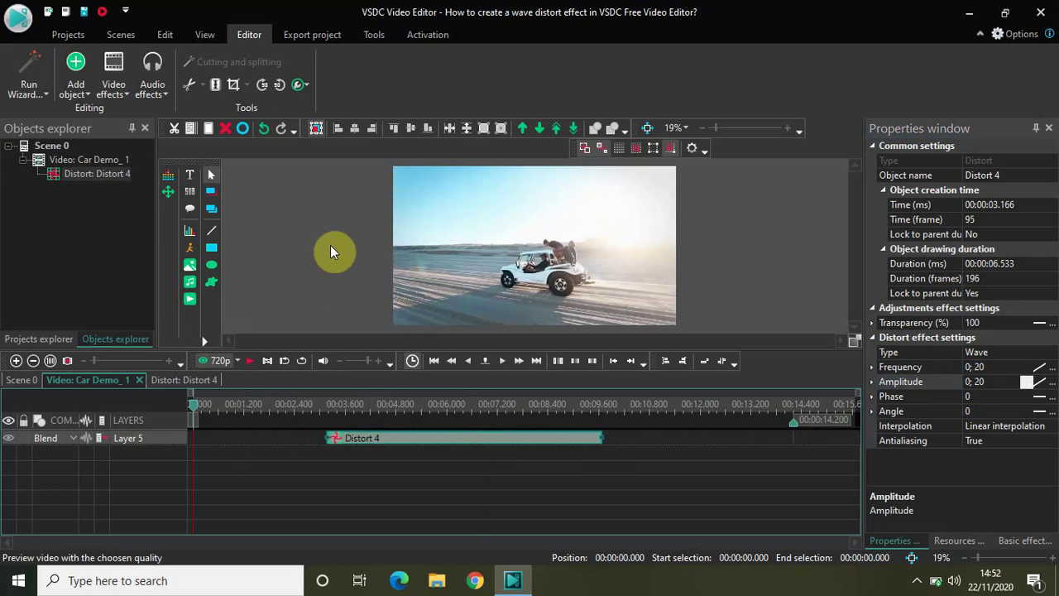
key(space)
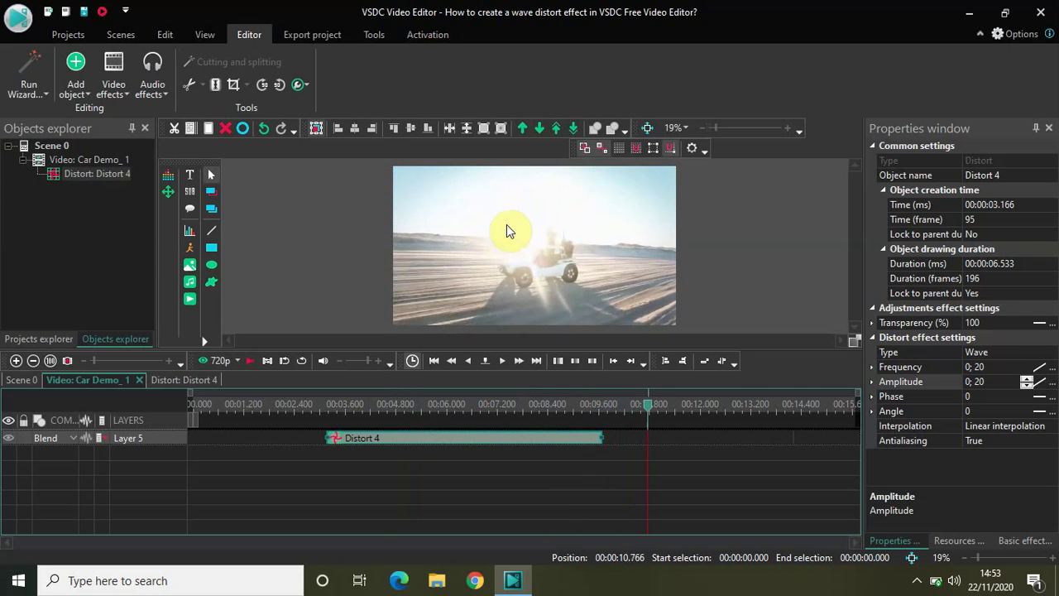
Replace the Frequency and Amplitude values with 20; 0 so both ramp down.
click(987, 365)
key(BackSpace)
key(BackSpace)
key(BackSpace)
key(BackSpace)
key(BackSpace)
text(2)
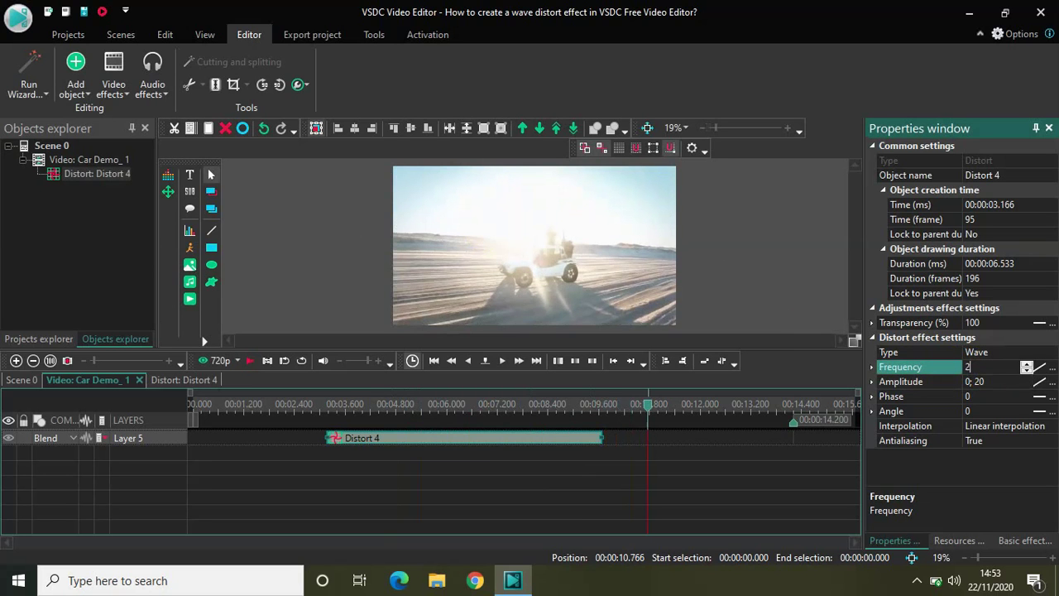
text(0; 0)
click(1006, 380)
key(BackSpace)
key(BackSpace)
key(BackSpace)
key(BackSpace)
key(BackSpace)
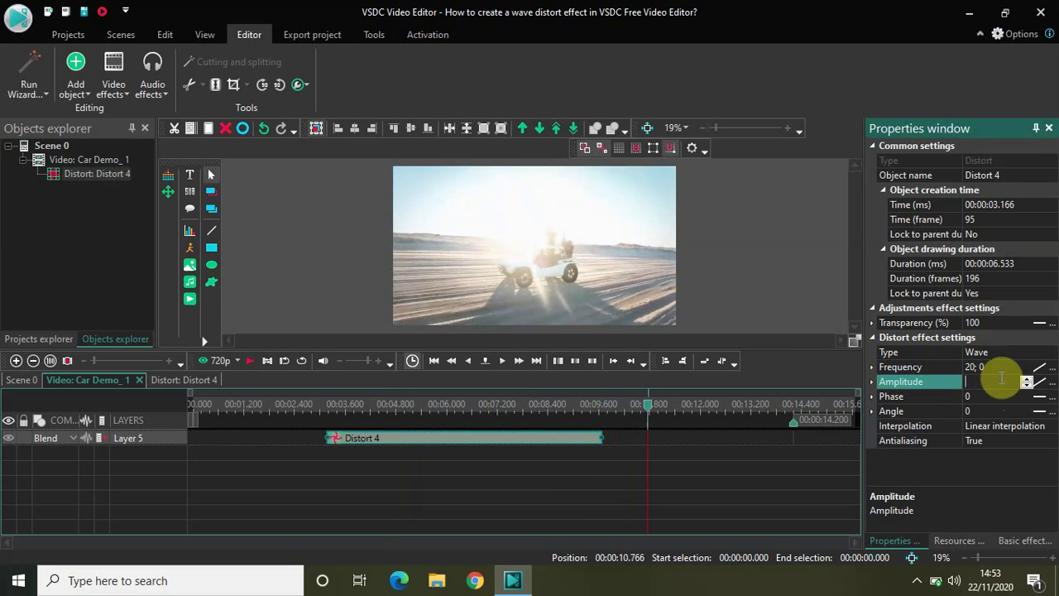
text(20)
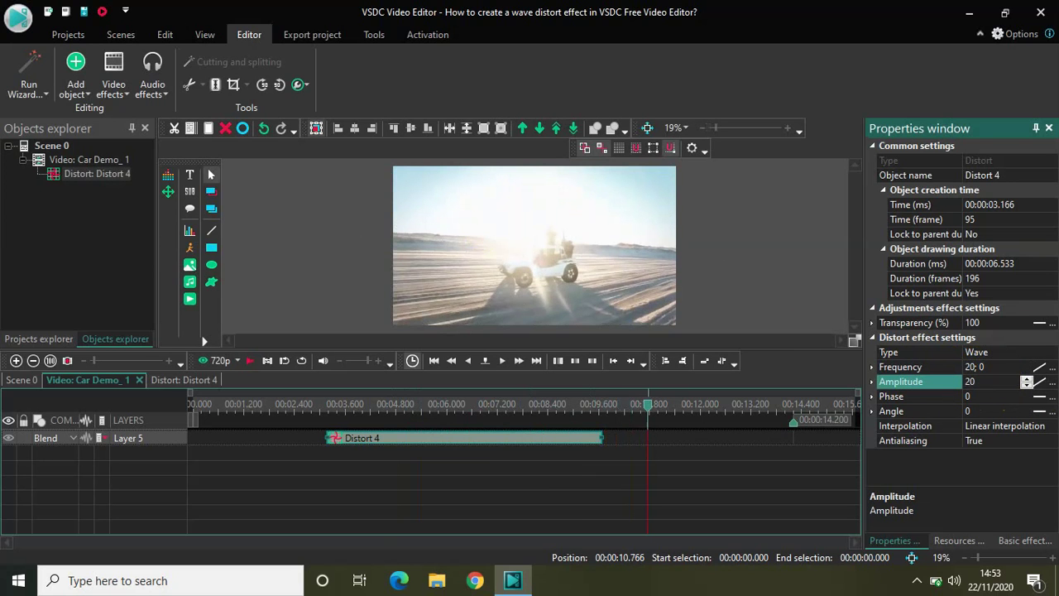
text(;)
click(1000, 377)
Move Distort 4 to time 0 and preview the waves flattening out from the beginning.
drag(473, 447, 281, 450)
drag(538, 406, 462, 405)
drag(330, 429, 38, 425)
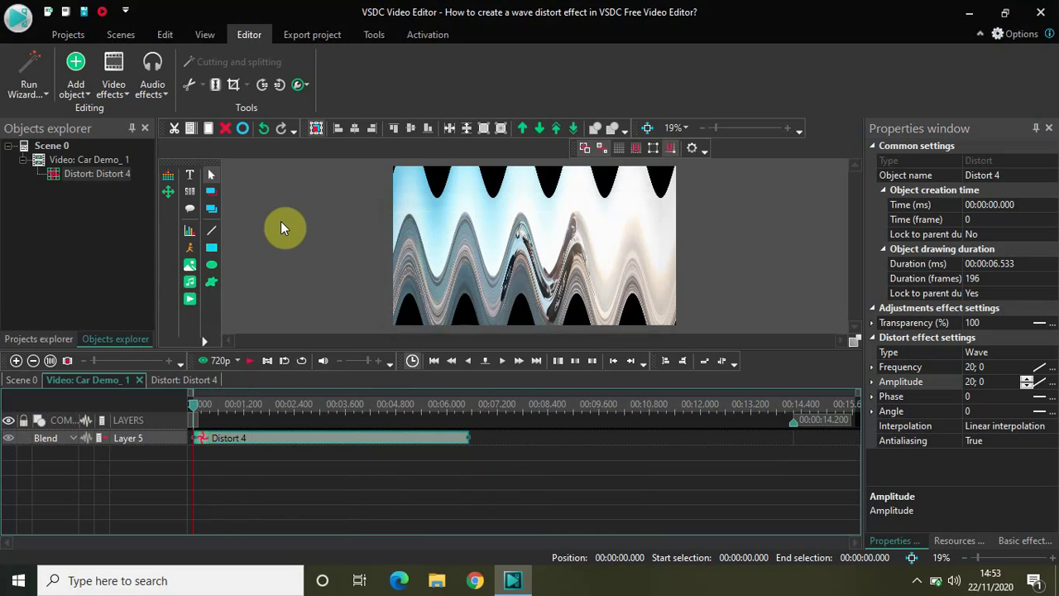
key(space)
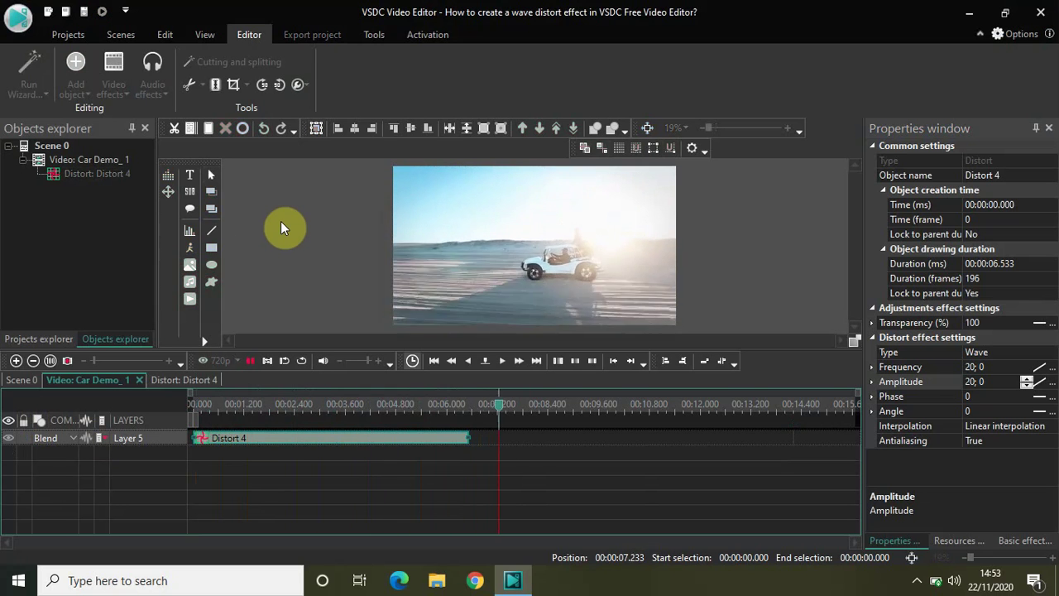
key(space)
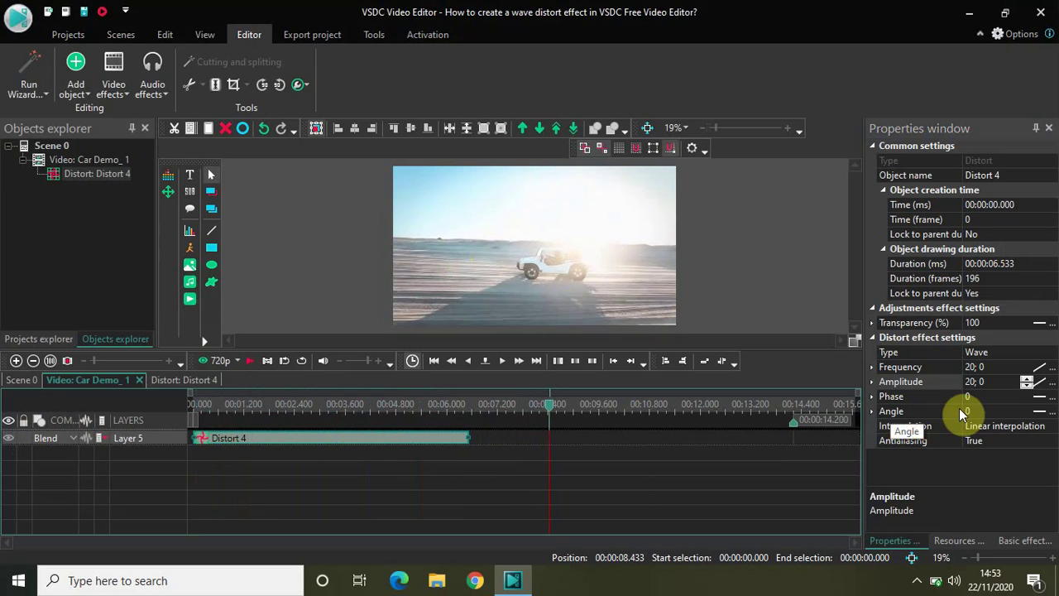
Clear the Frequency and Amplitude fields down to 0.
click(999, 365)
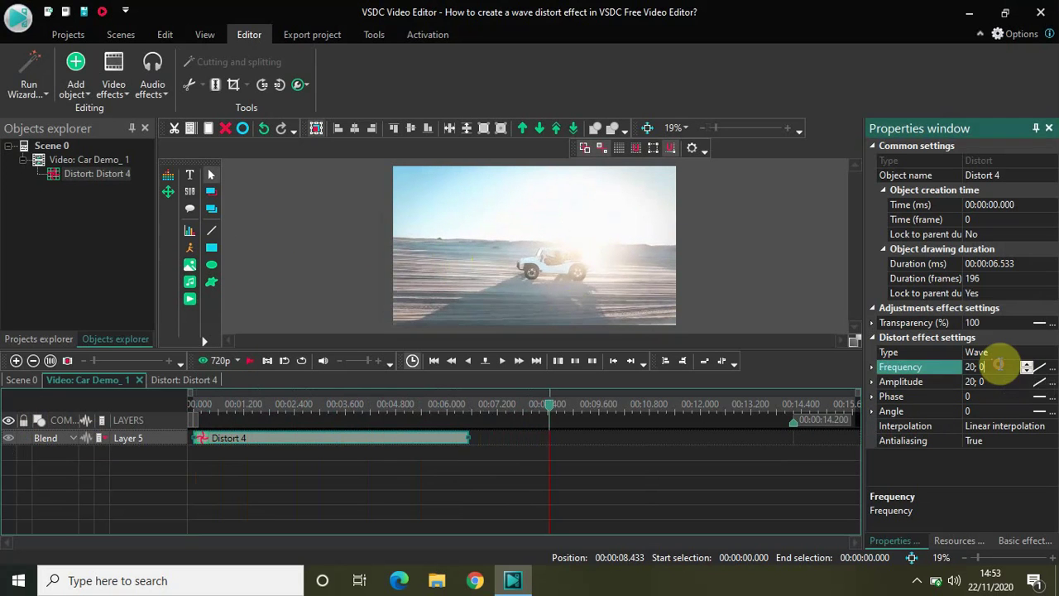
key(BackSpace)
key(BackSpace)
key(BackSpace)
key(BackSpace)
key(BackSpace)
text(0)
click(999, 382)
key(BackSpace)
key(BackSpace)
key(BackSpace)
key(BackSpace)
key(BackSpace)
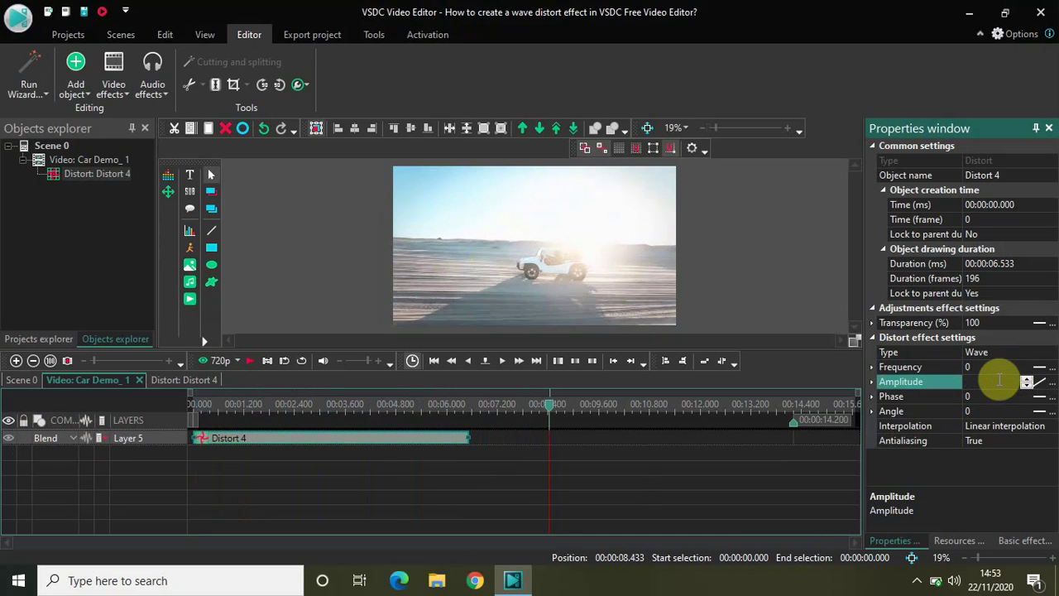
text(0)
Enter a constant 15 for both Frequency and Amplitude.
click(979, 367)
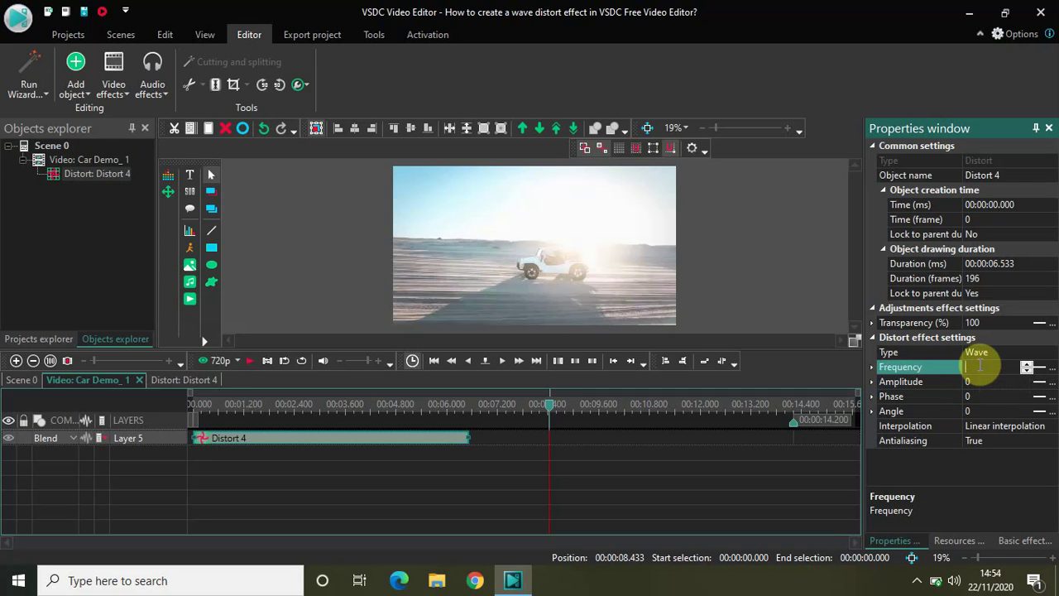
key(BackSpace)
text(15)
click(982, 381)
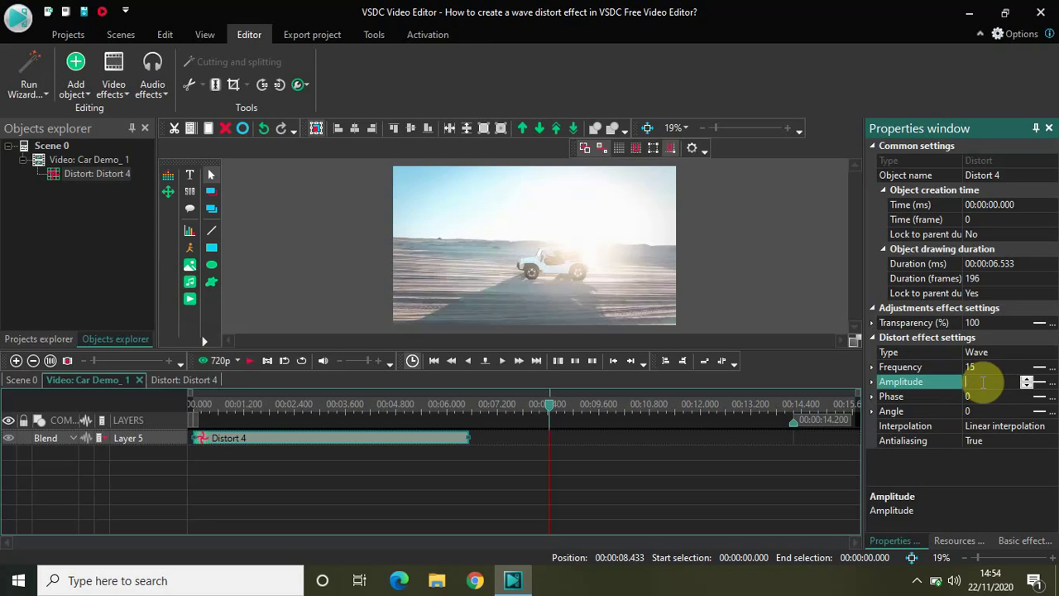
key(BackSpace)
text(15)
Set the wave Angle to 15 and view it at about 2.9 seconds.
drag(554, 410, 319, 426)
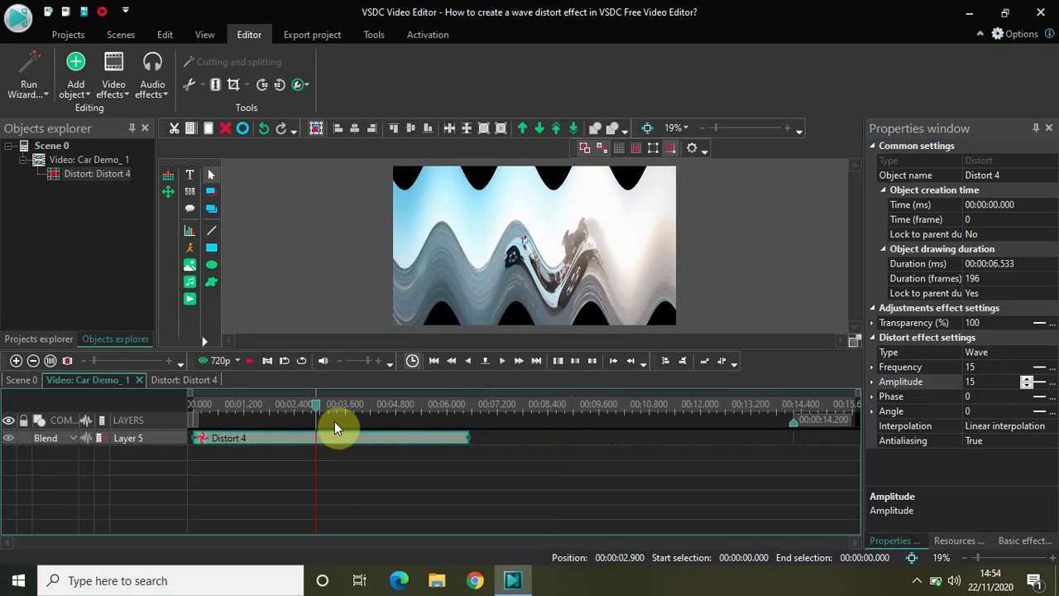
click(980, 413)
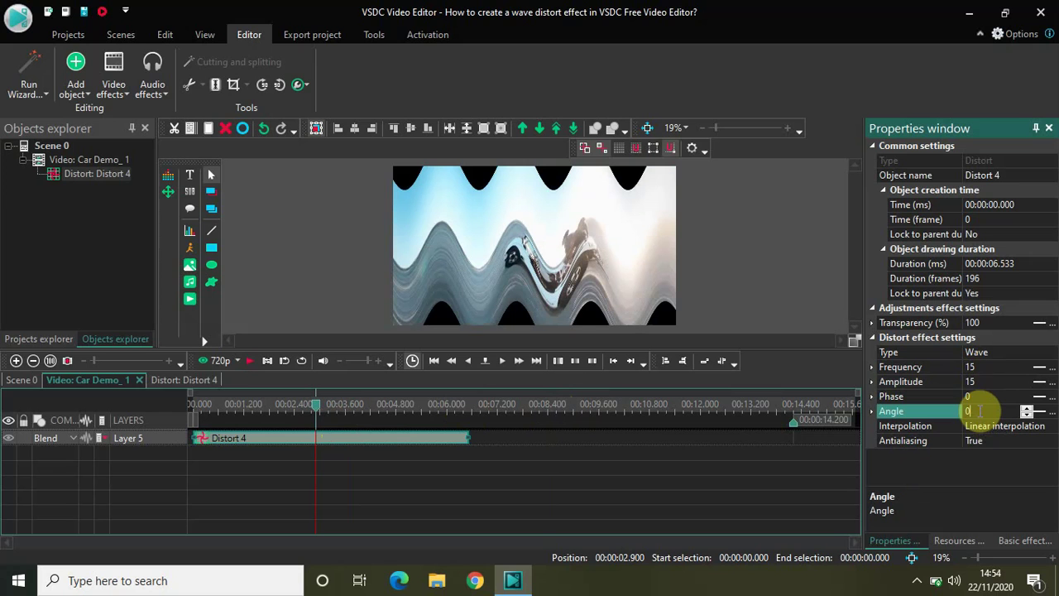
text(15)
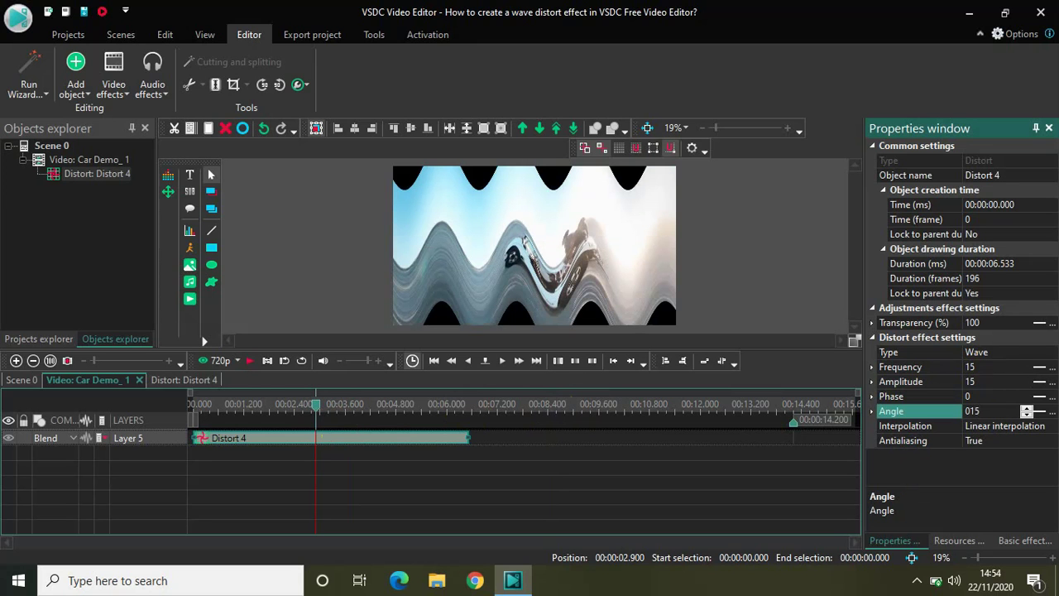
key(Home)
key(Delete)
click(979, 411)
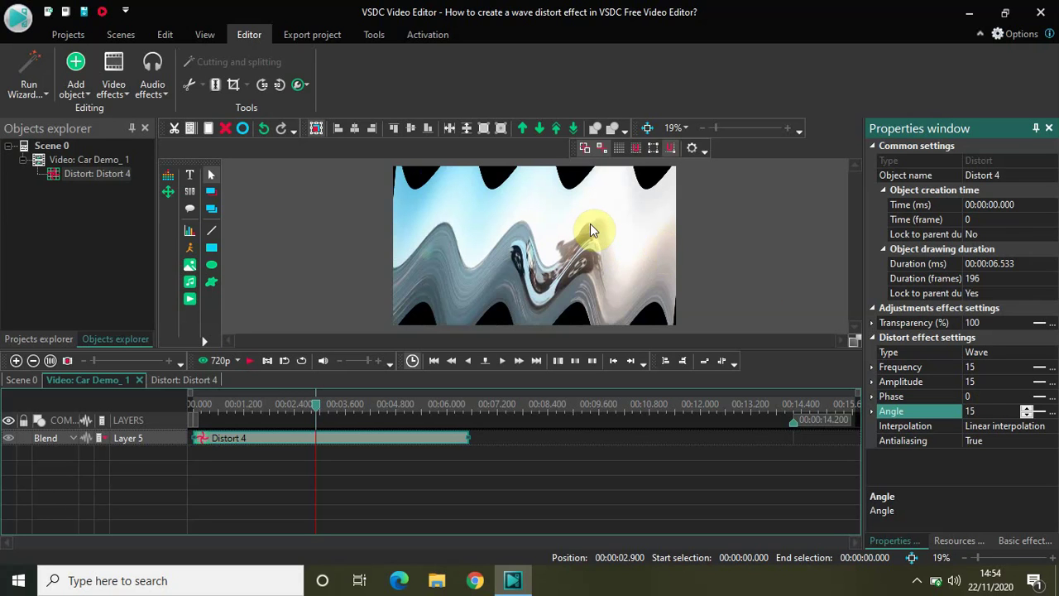
Change the wave Angle to 30 and return the playhead to the start.
click(983, 411)
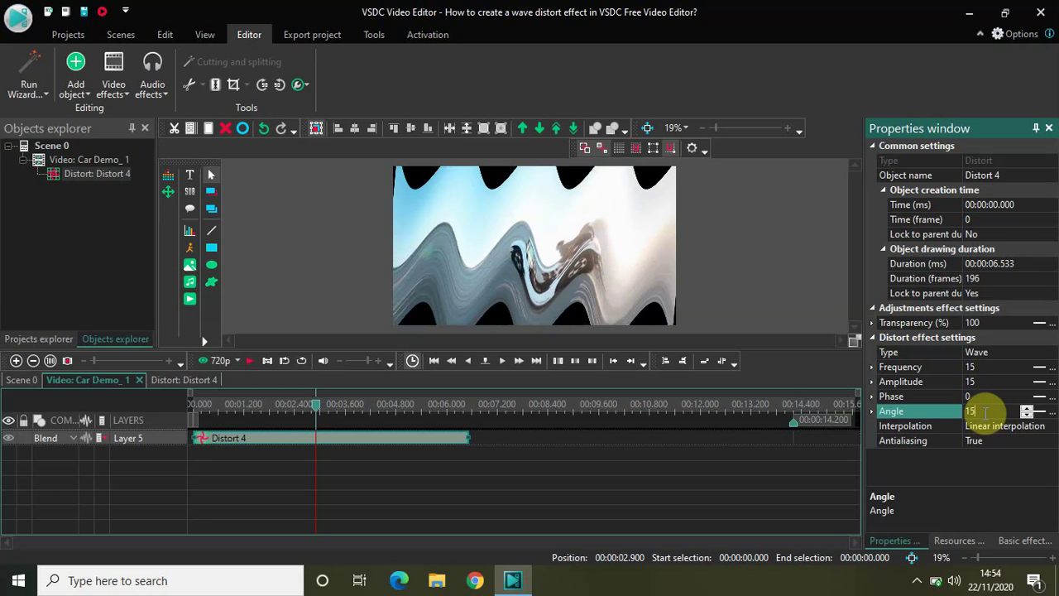
double_click(983, 412)
text(30)
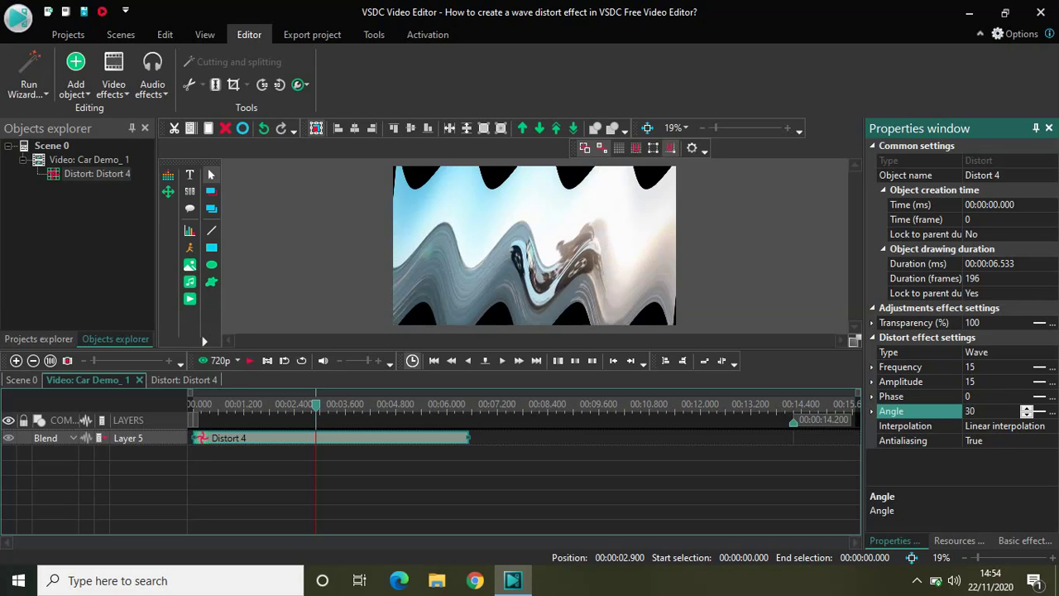
key(Return)
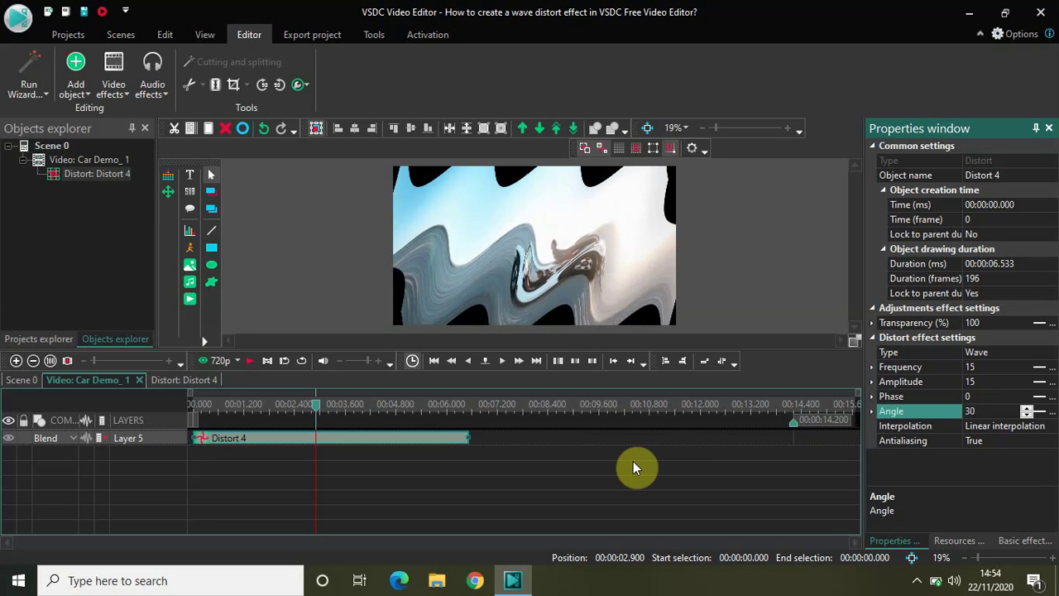
drag(314, 408, 168, 423)
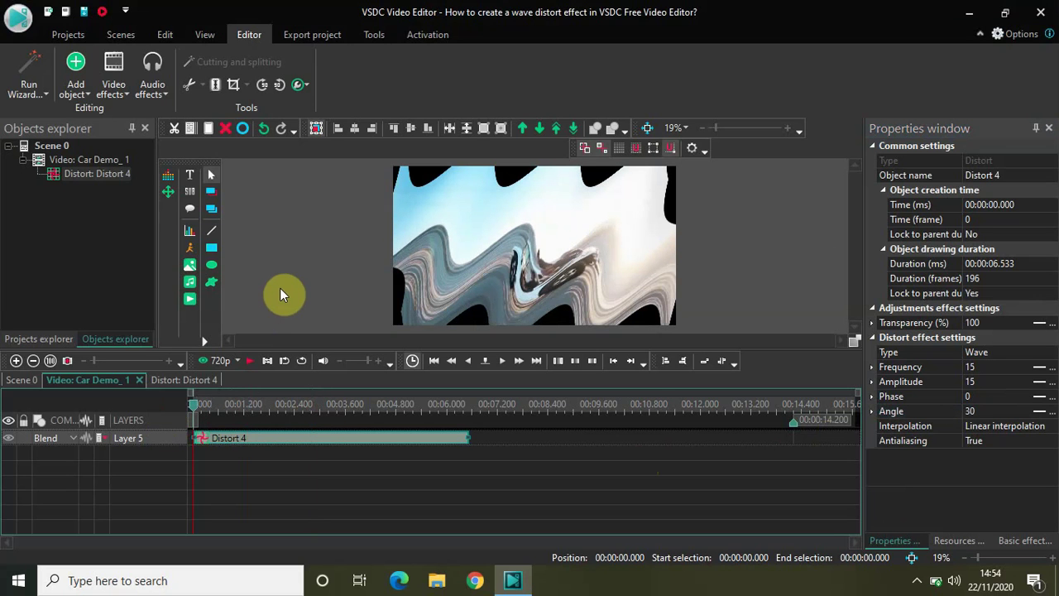
Preview playback, then make Frequency and Amplitude ramp down as 15; 0.
key(space)
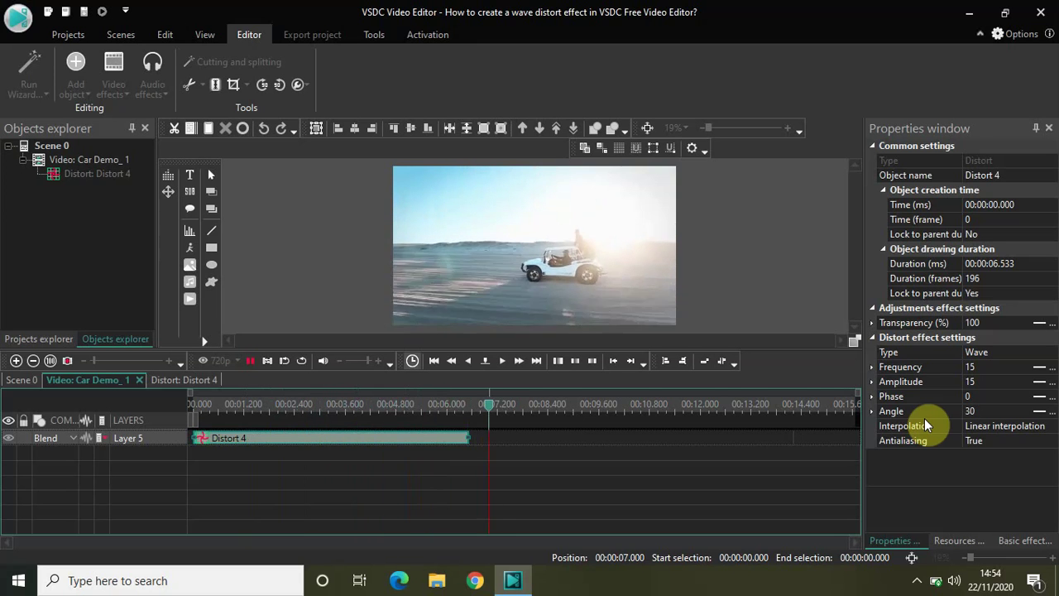
key(space)
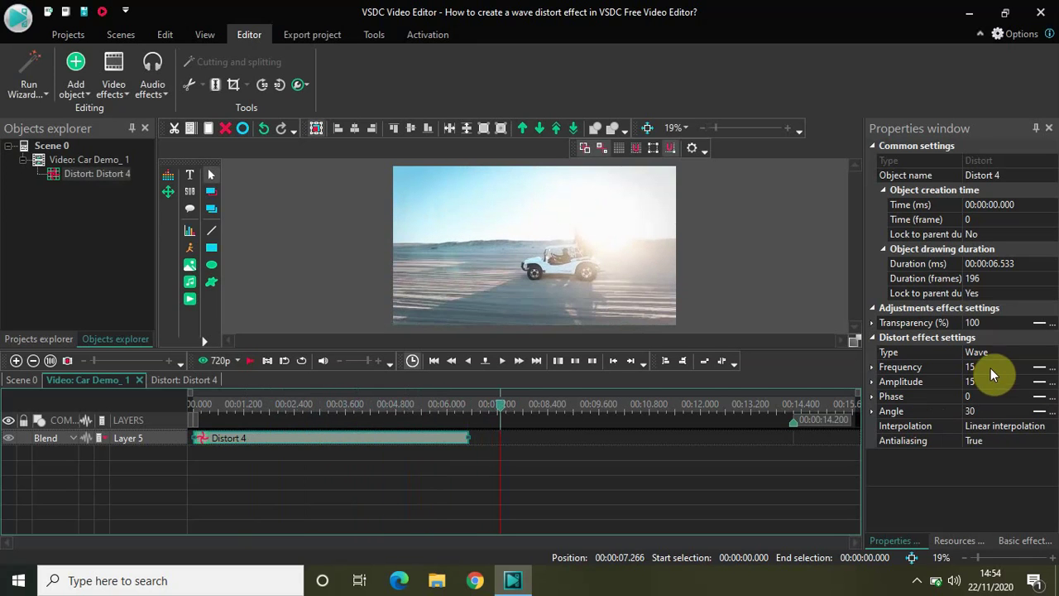
click(992, 368)
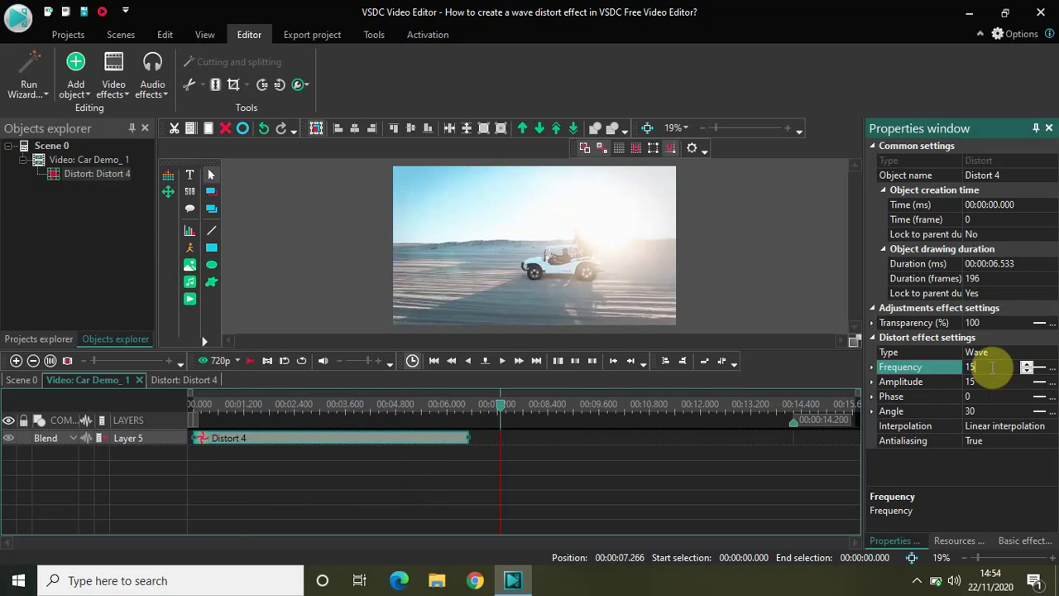
text(;0)
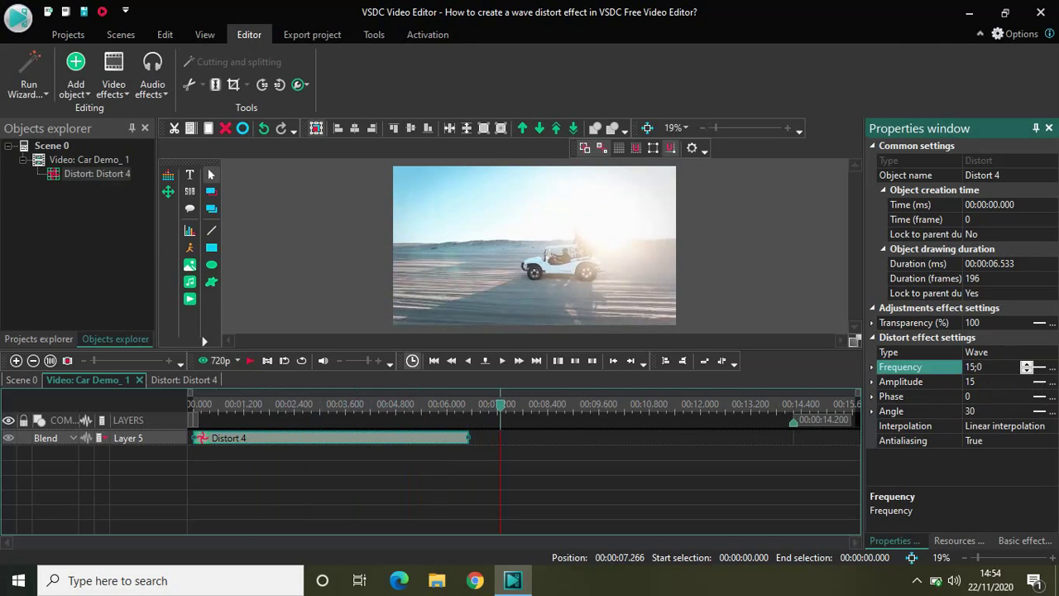
click(980, 380)
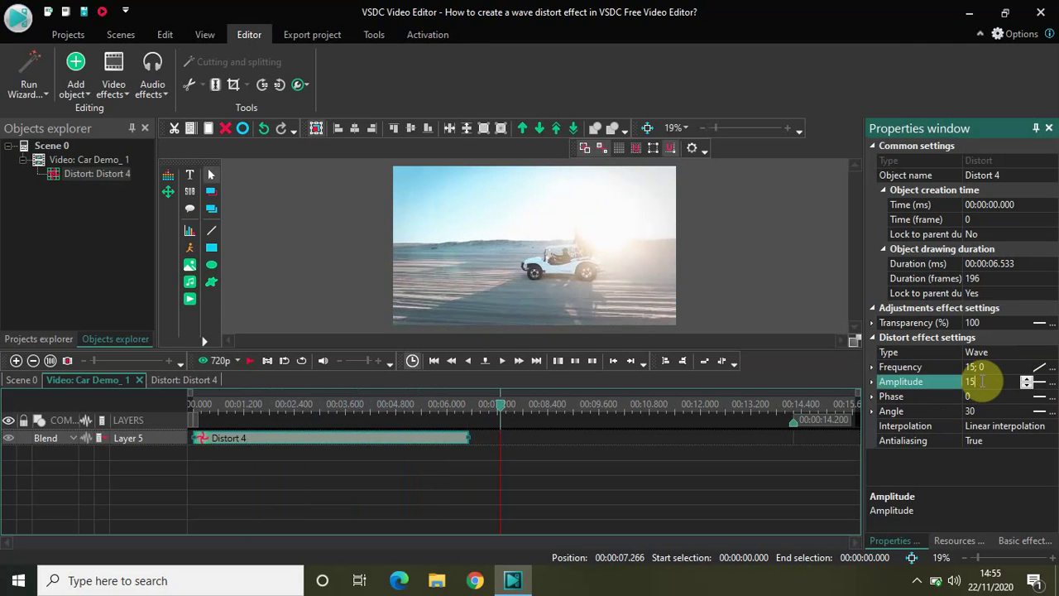
text(;0)
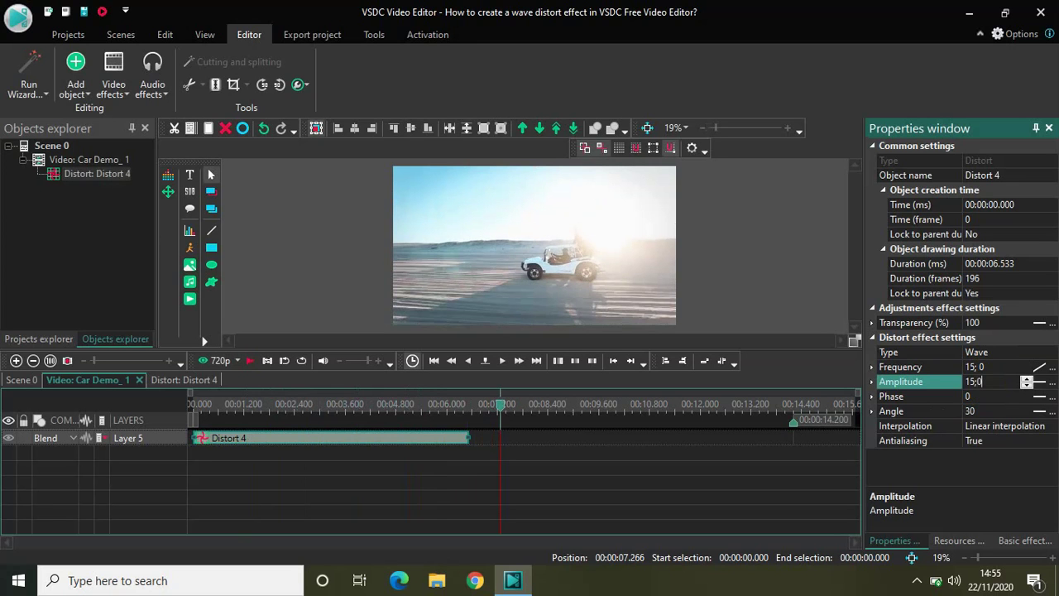
click(981, 379)
Make the wave Angle ramp from 30 to 0.
click(983, 413)
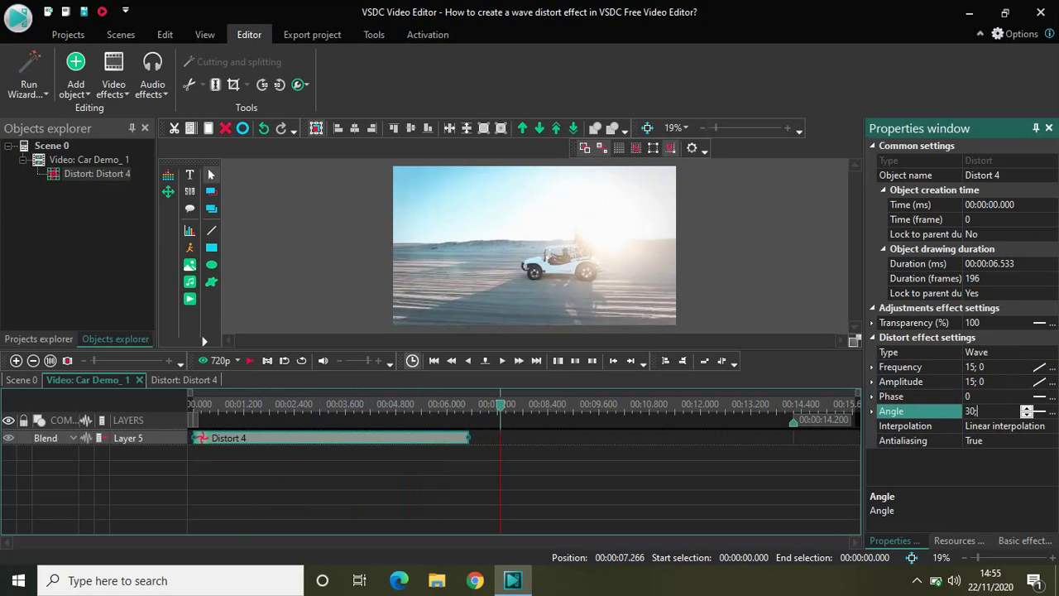
text(;0)
click(986, 415)
click(506, 394)
key(Home)
click(118, 457)
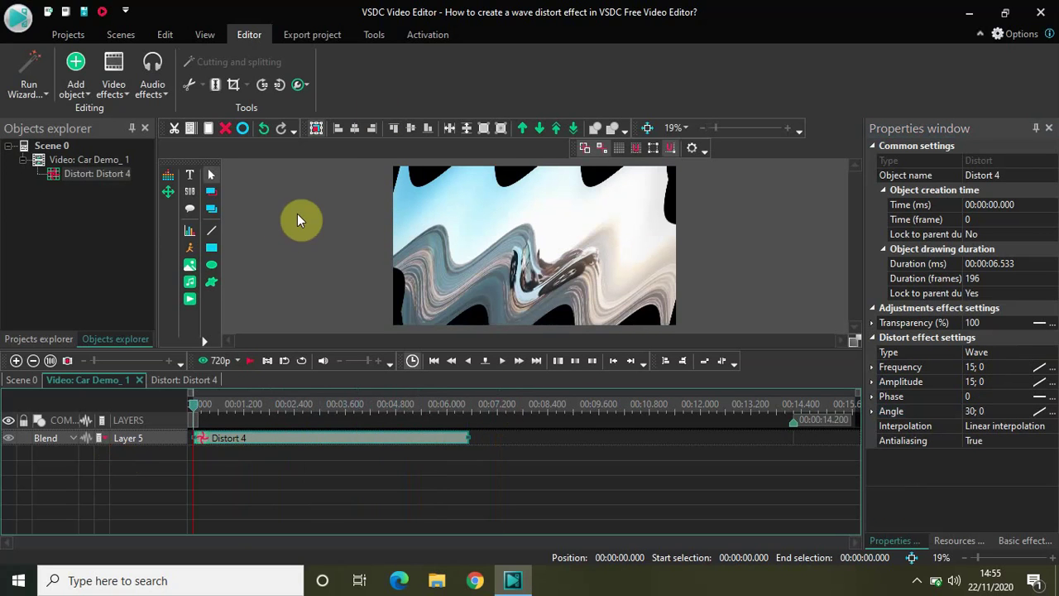
key(space)
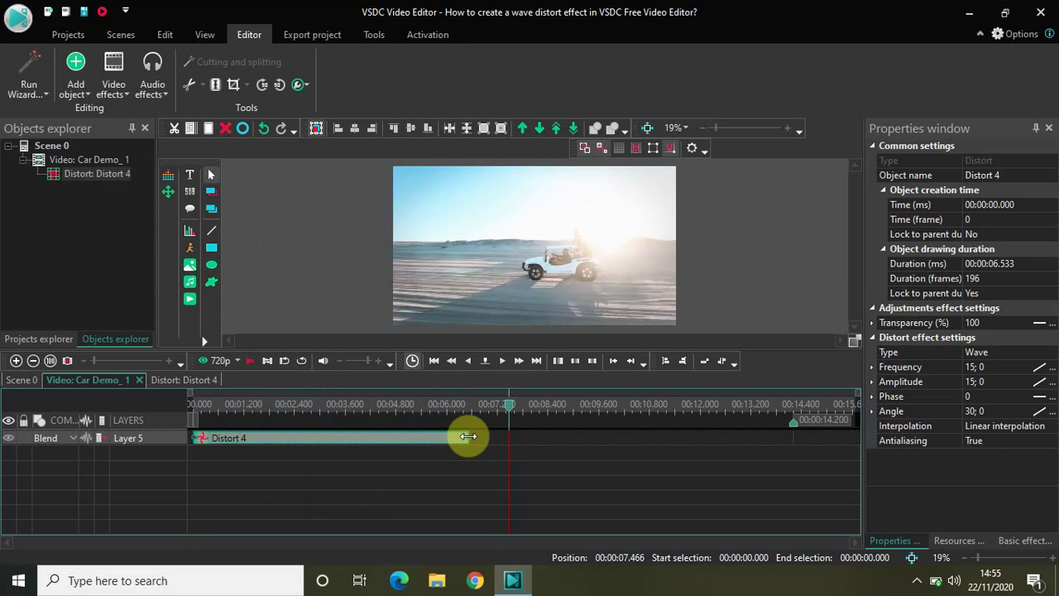
Trim the Distort 4 clip to 3.033 s (91 frames) and preview the waves from the start.
drag(469, 437, 321, 441)
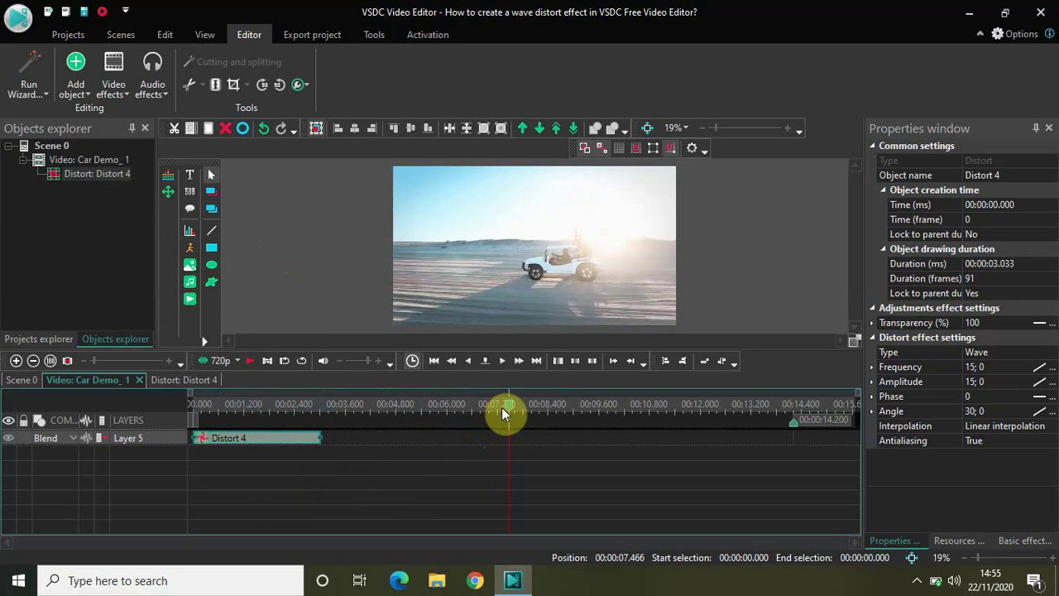
drag(506, 405, 104, 429)
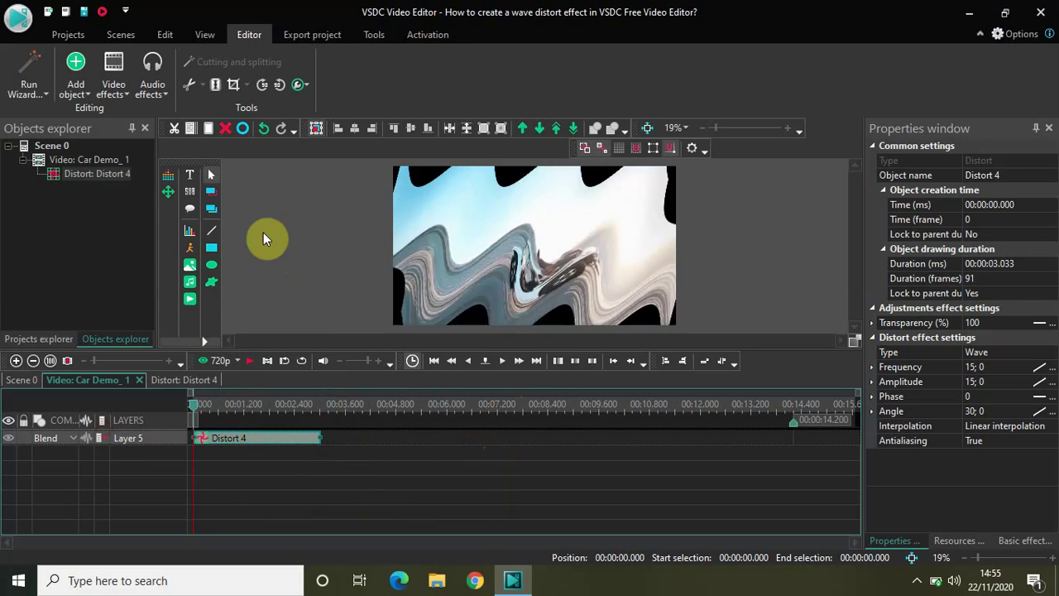
key(space)
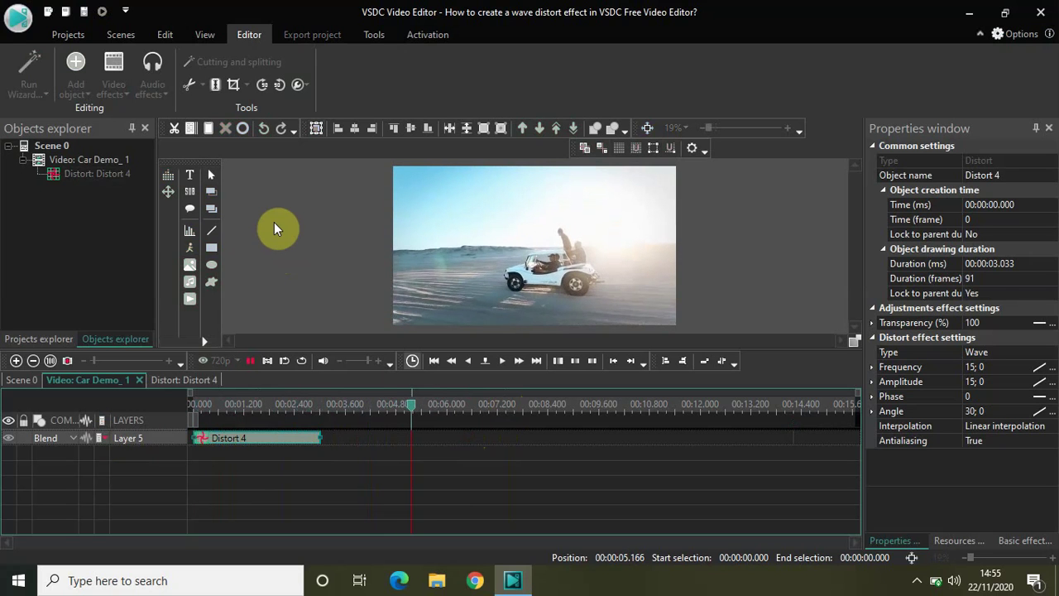
key(space)
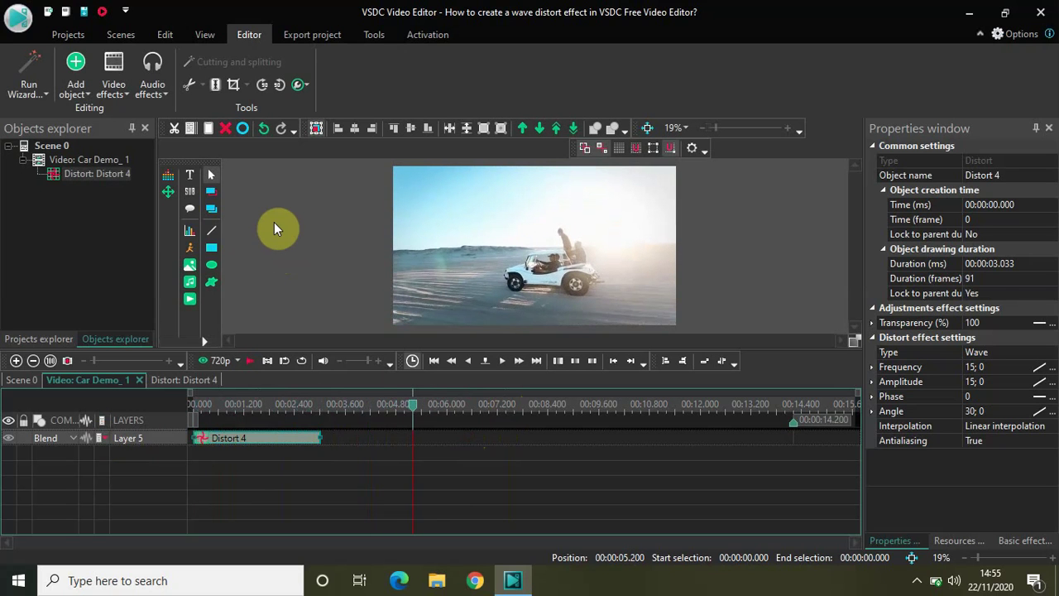